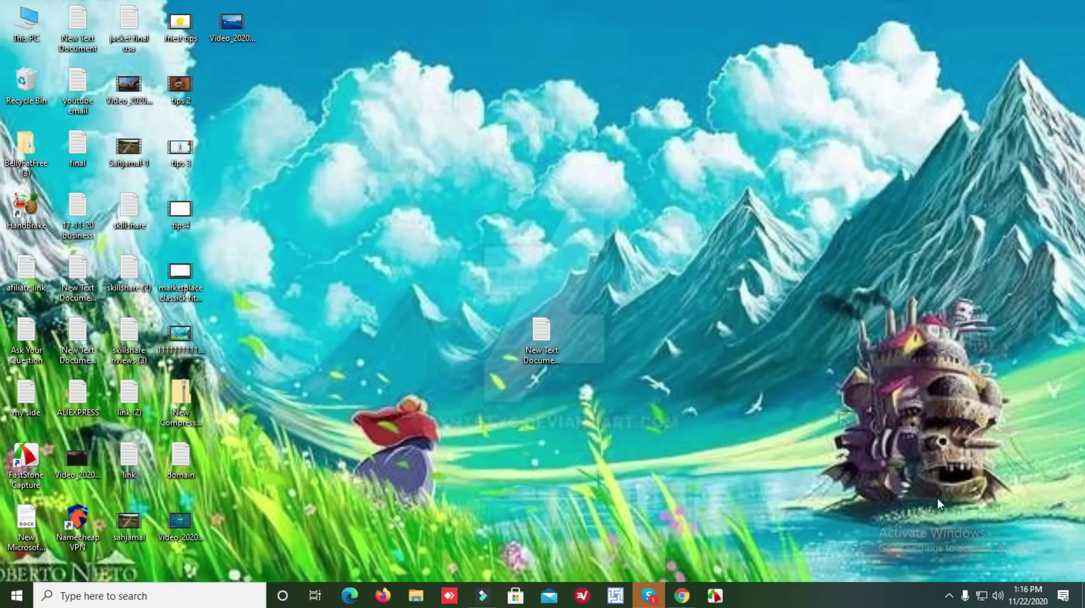
In Chrome, search Google for 'slide' and open SlideShare's LinkedIn sign-up page
click(690, 598)
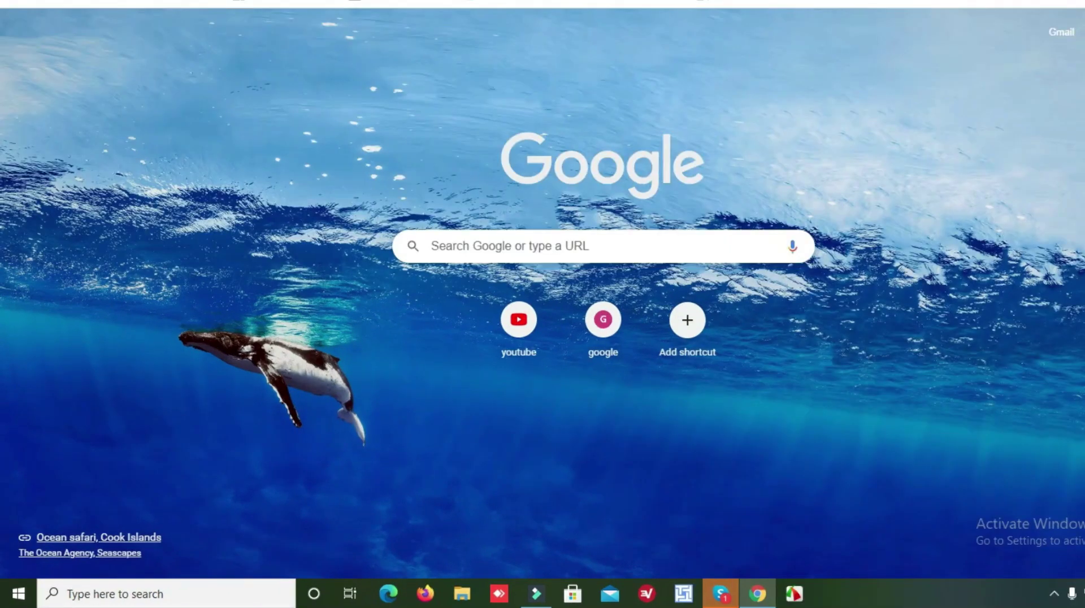
key(ctrl+l)
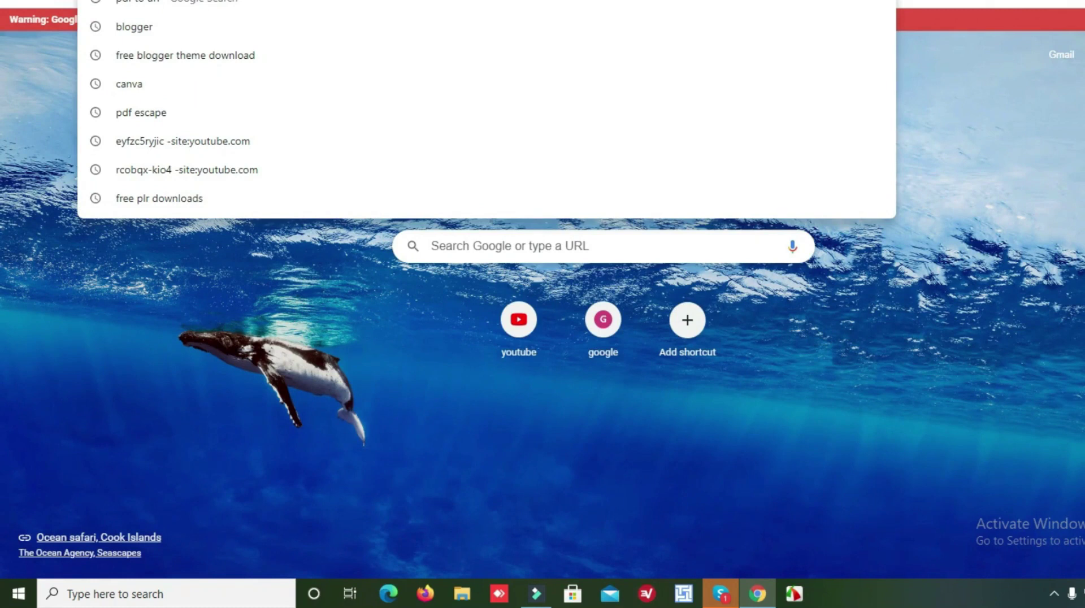
text(slide)
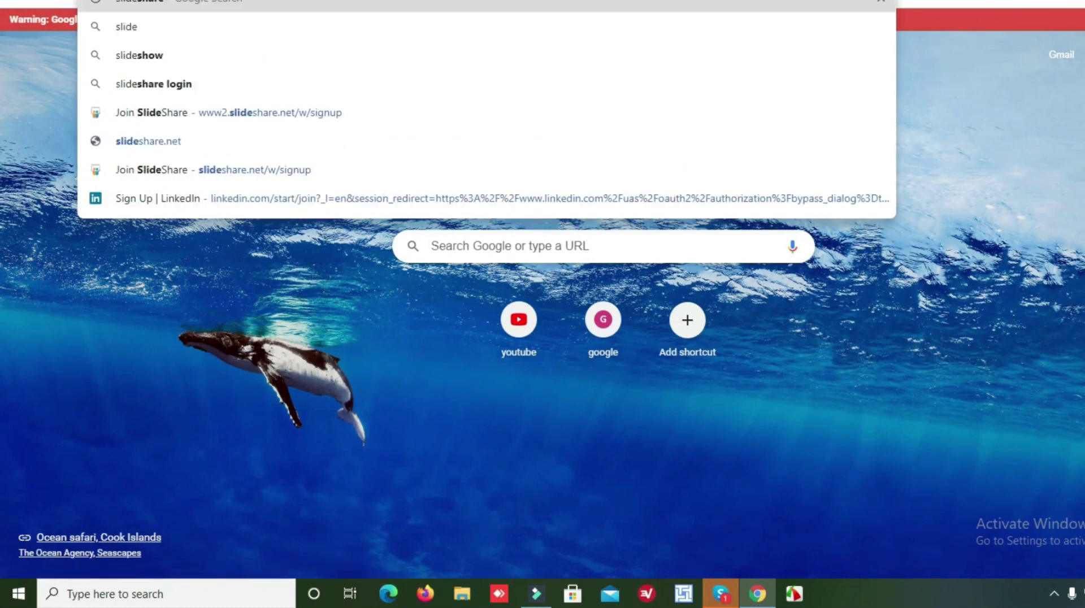
key(Return)
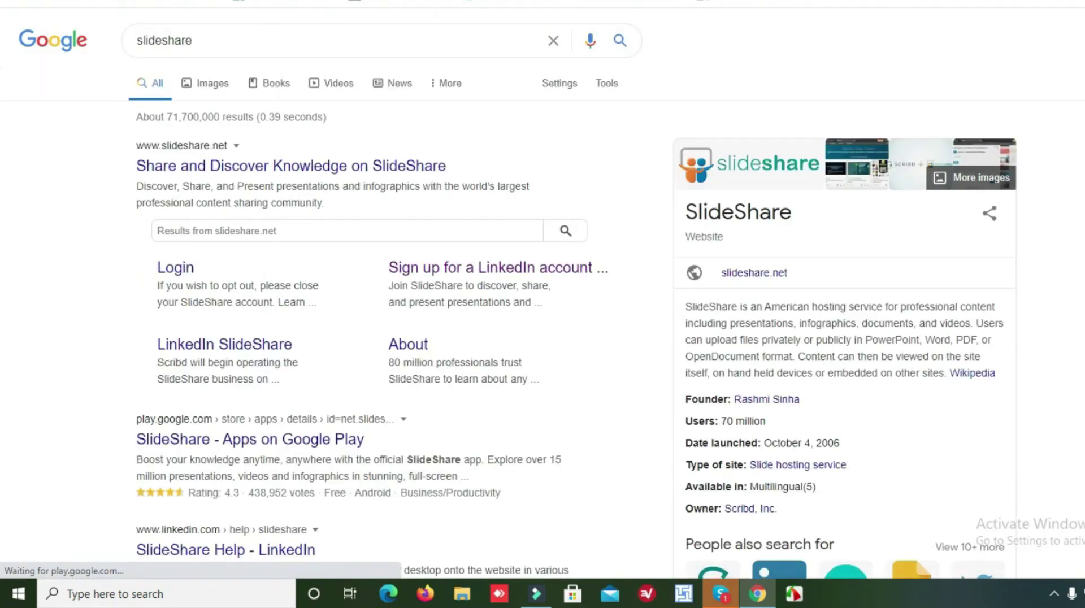
click(499, 274)
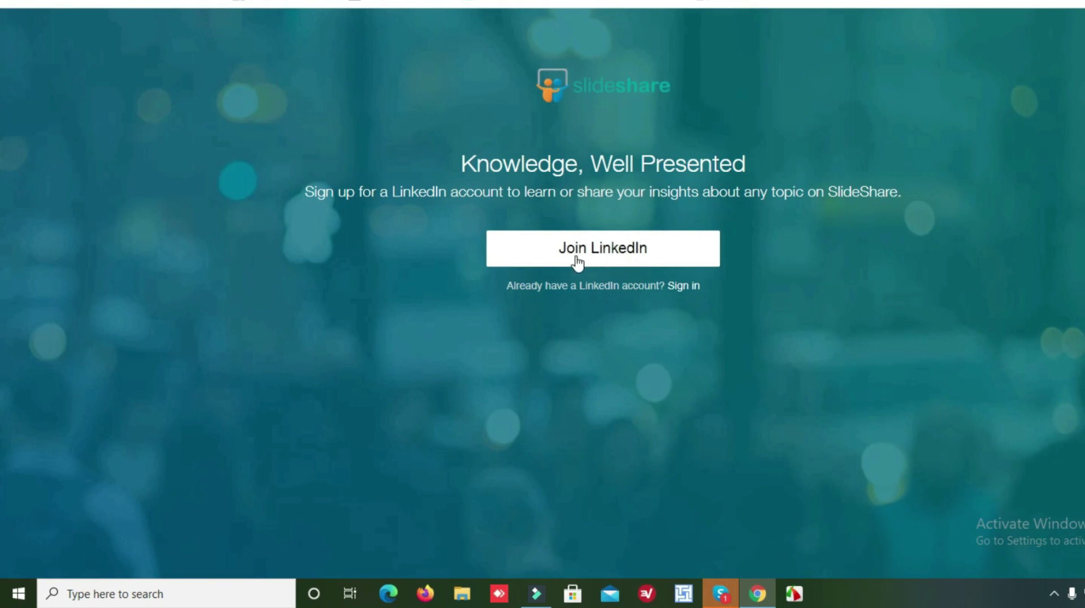
Choose Join LinkedIn on SlideShare's 'Knowledge, Well Presented' sign-up page
click(628, 253)
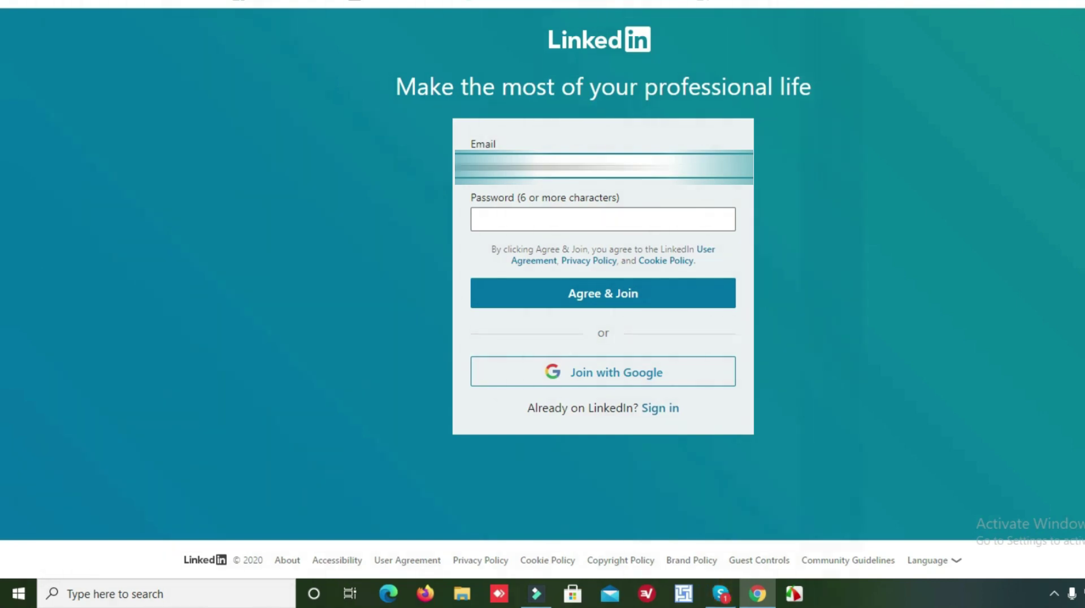
Paste the account password into LinkedIn's join form and agree to join
click(526, 219)
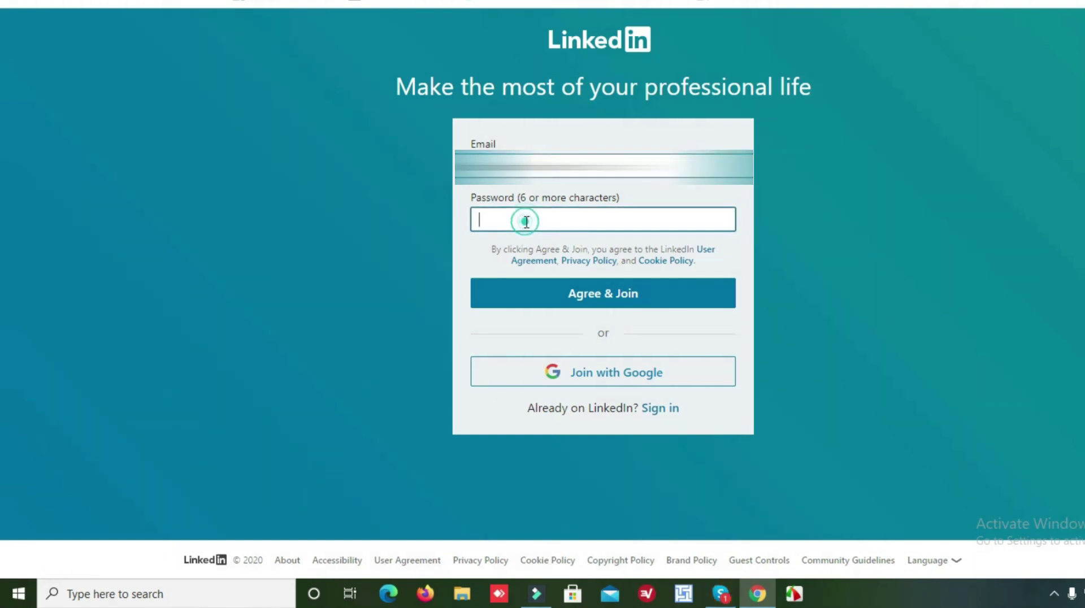
key(ctrl+v)
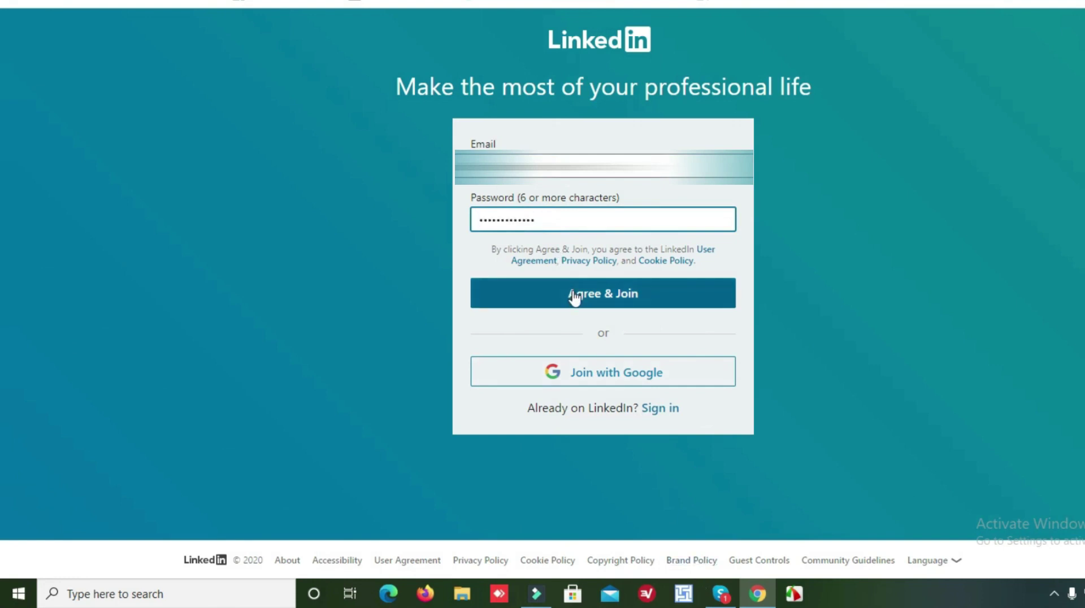
click(604, 292)
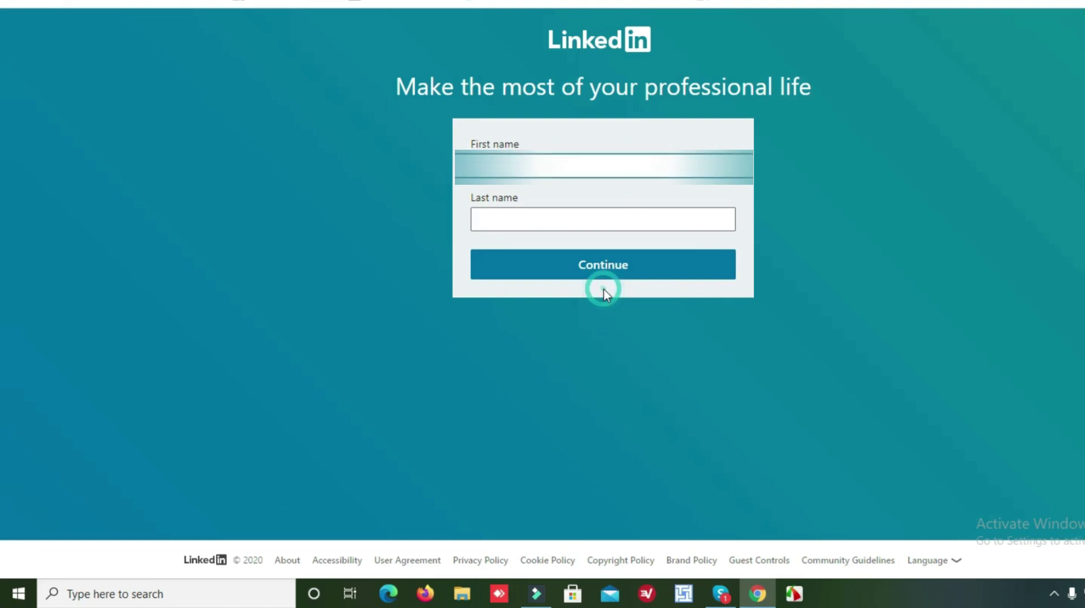
Enter the new user's first and last name and continue to the security check
click(543, 160)
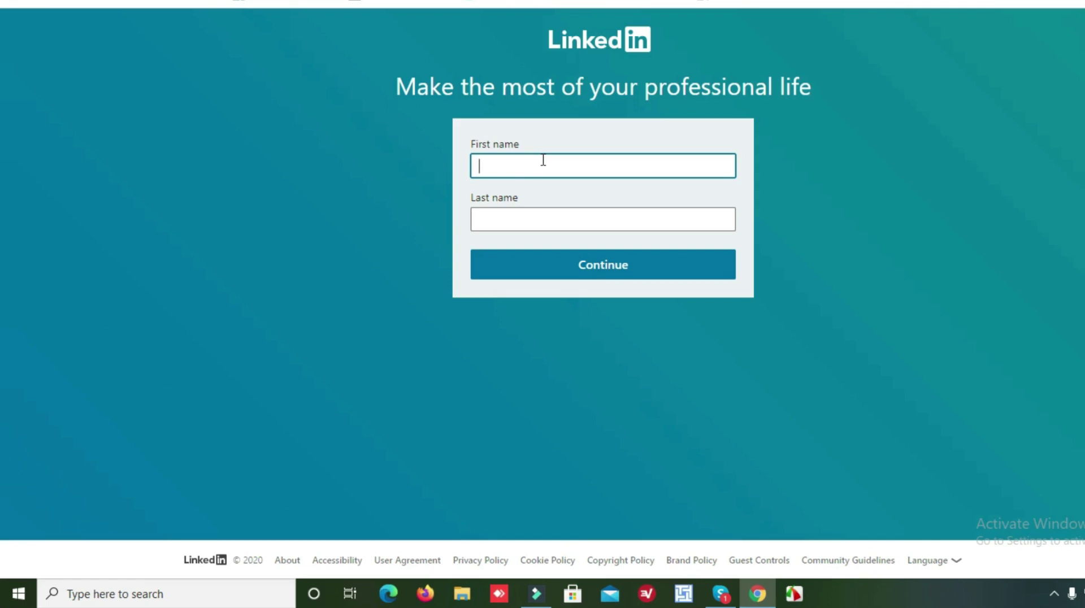
text(Aliyah)
click(553, 223)
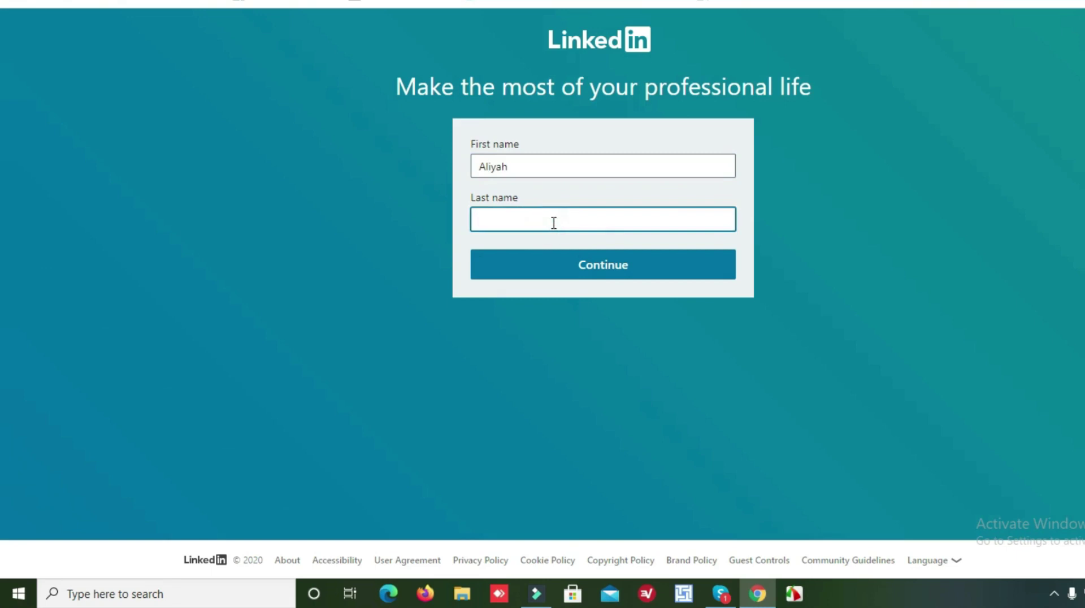
text(NA)
key(BackSpace)
text(aomi)
click(592, 266)
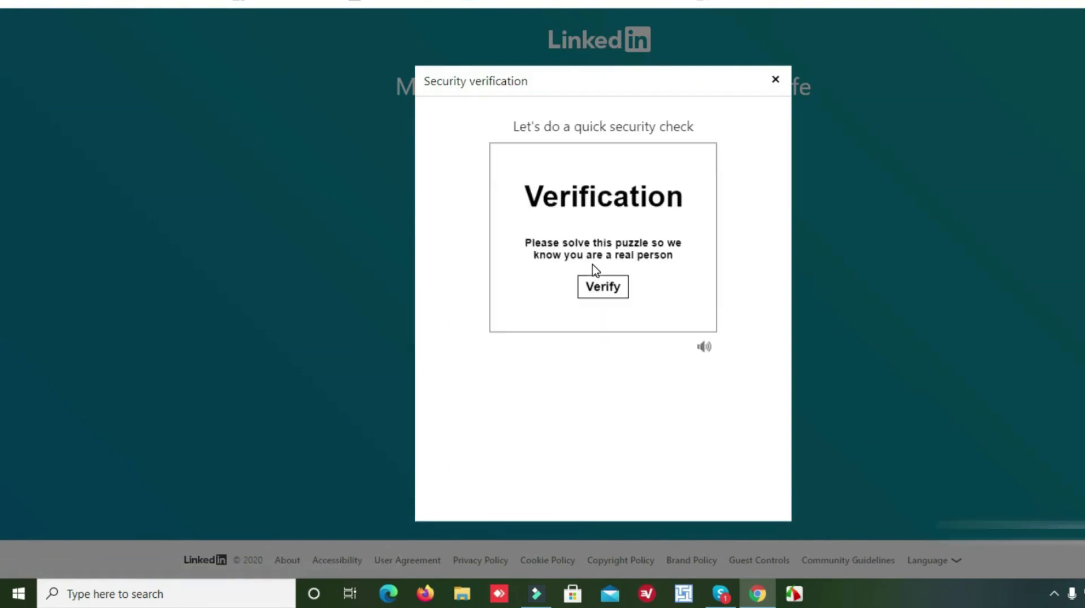
Solve the security puzzle by picking the spiral galaxy in both rounds
click(602, 287)
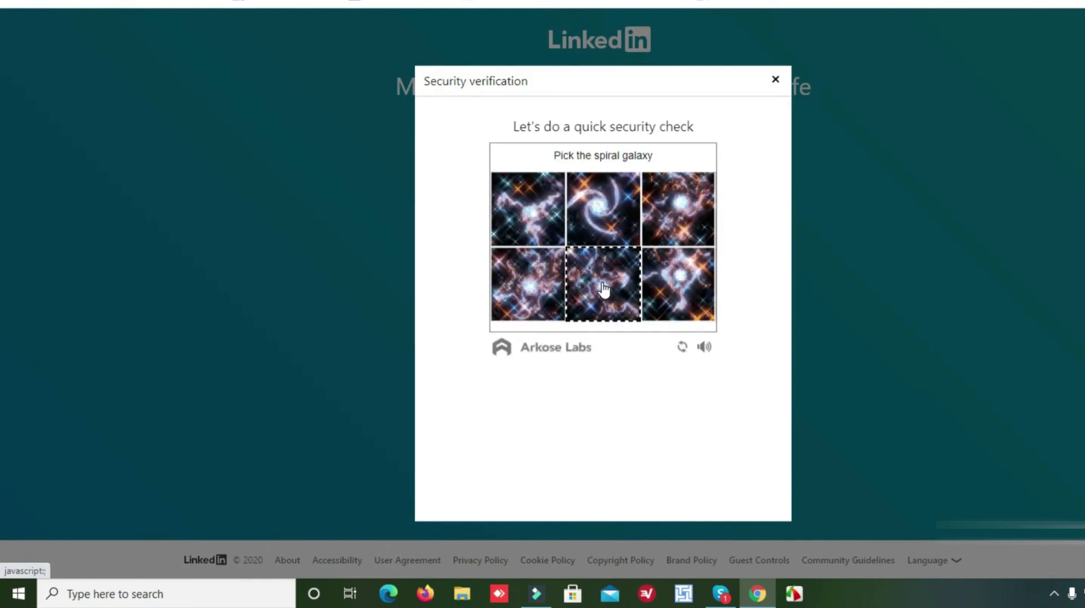
click(602, 215)
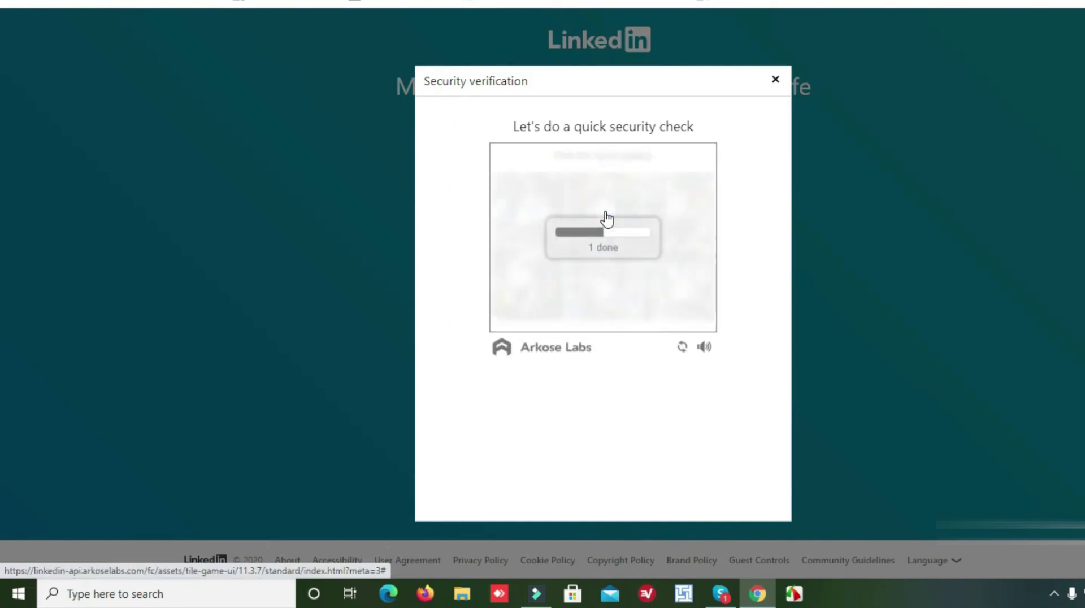
click(543, 279)
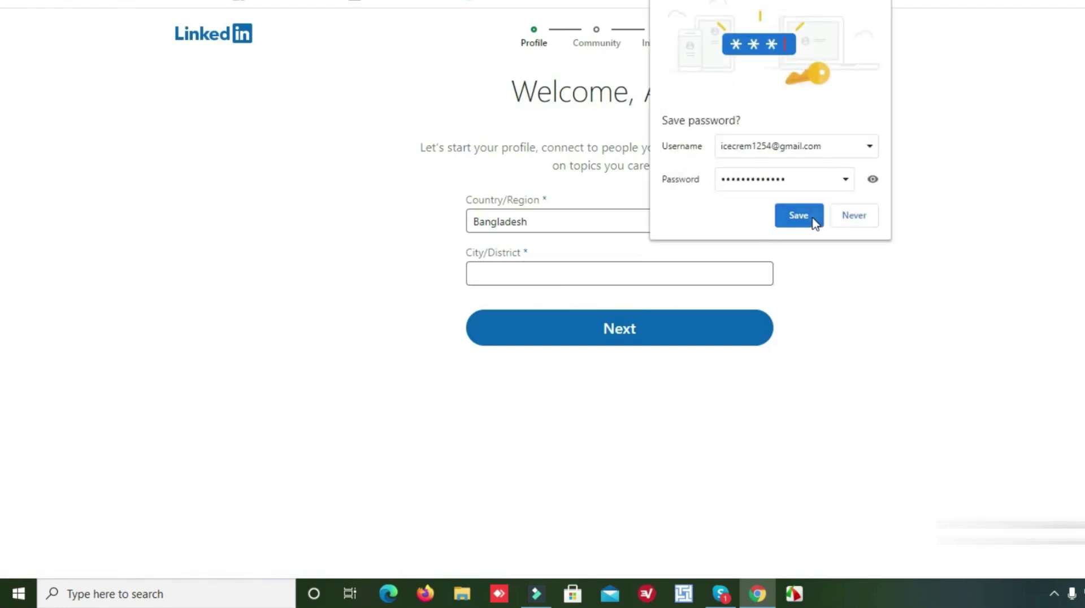
Save the password in Chrome and set City/District to Gazipur District, Dhaka, Bangladesh
click(816, 221)
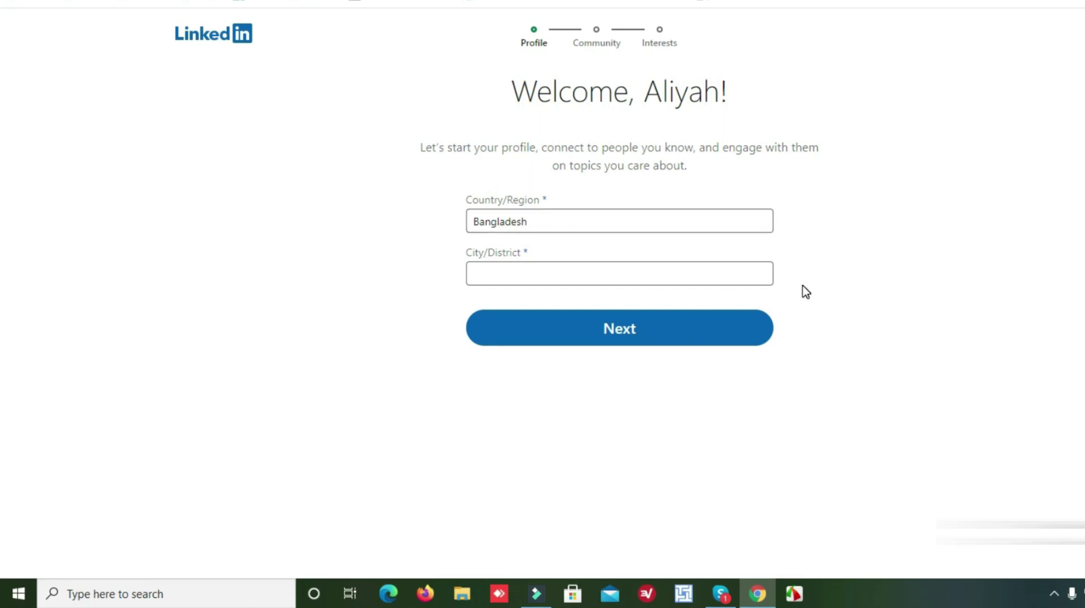
click(513, 270)
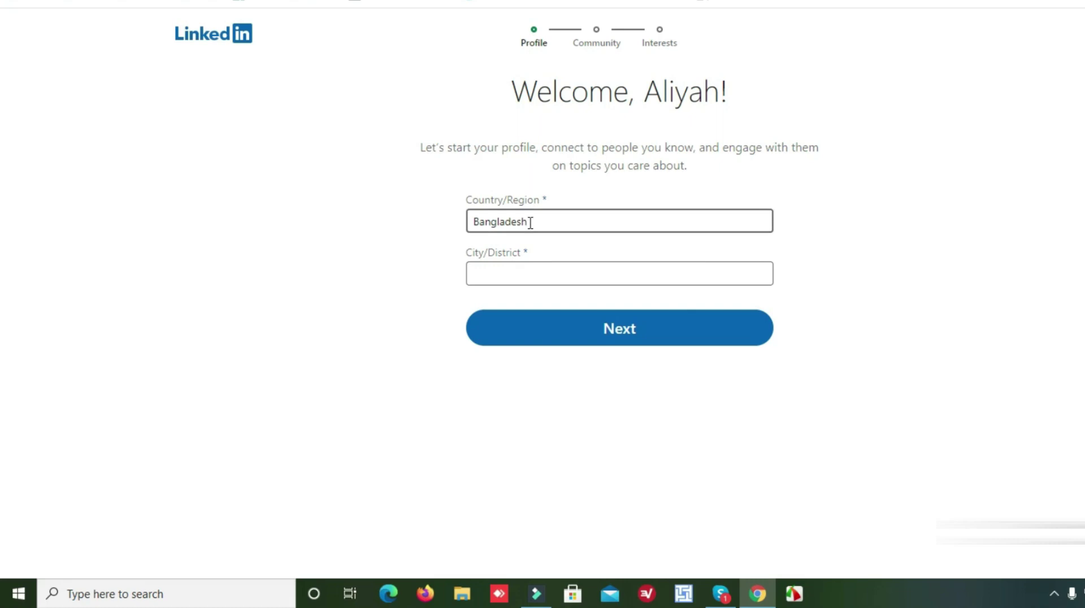
click(522, 264)
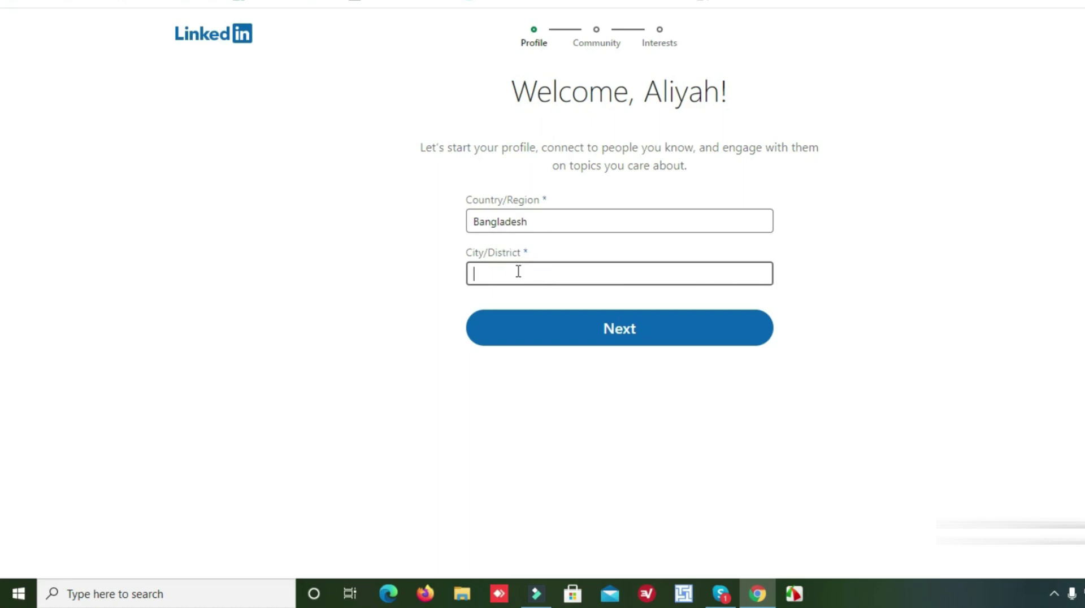
text(dha)
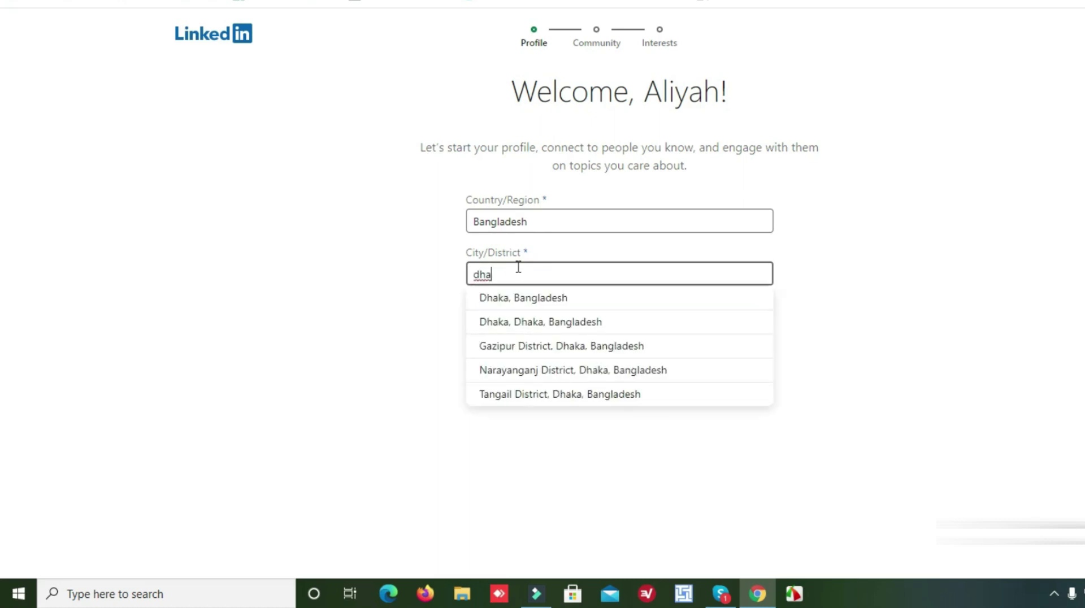
click(548, 347)
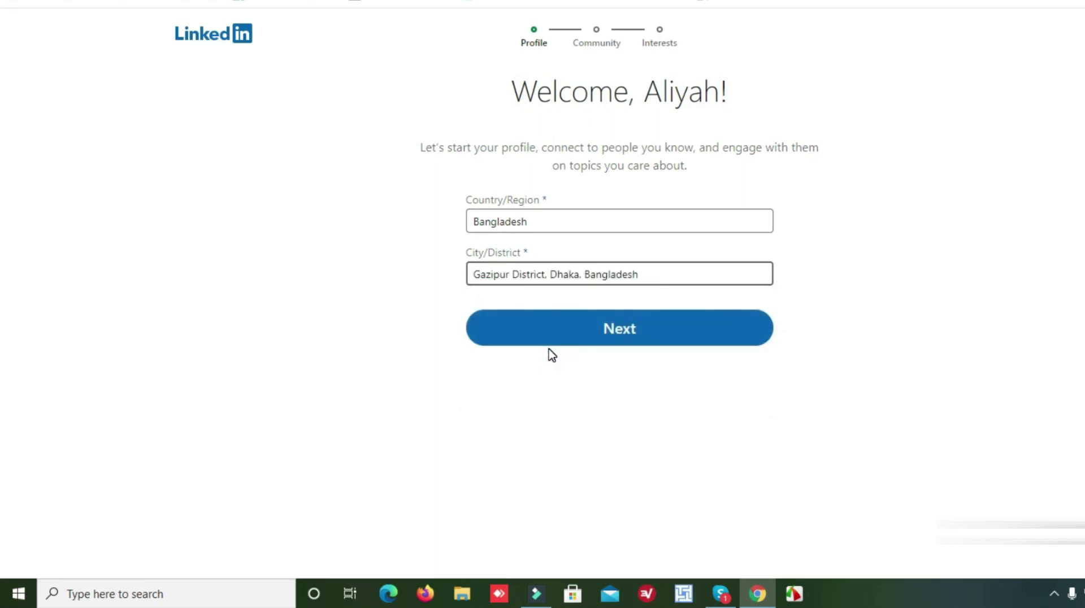
click(565, 323)
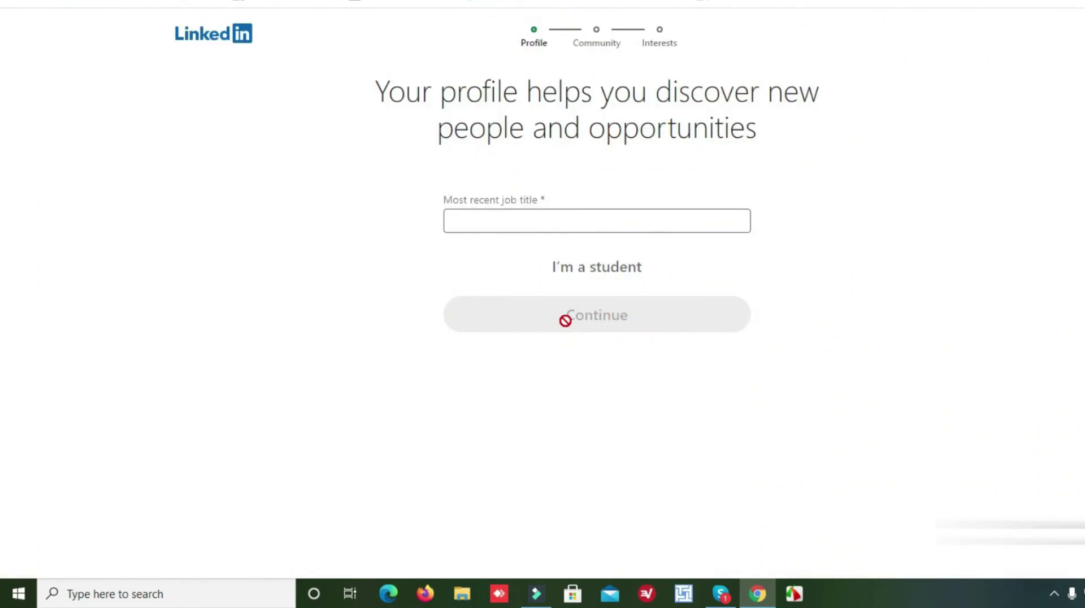
Mark the profile as 'I'm a student' instead of giving a job title
click(562, 222)
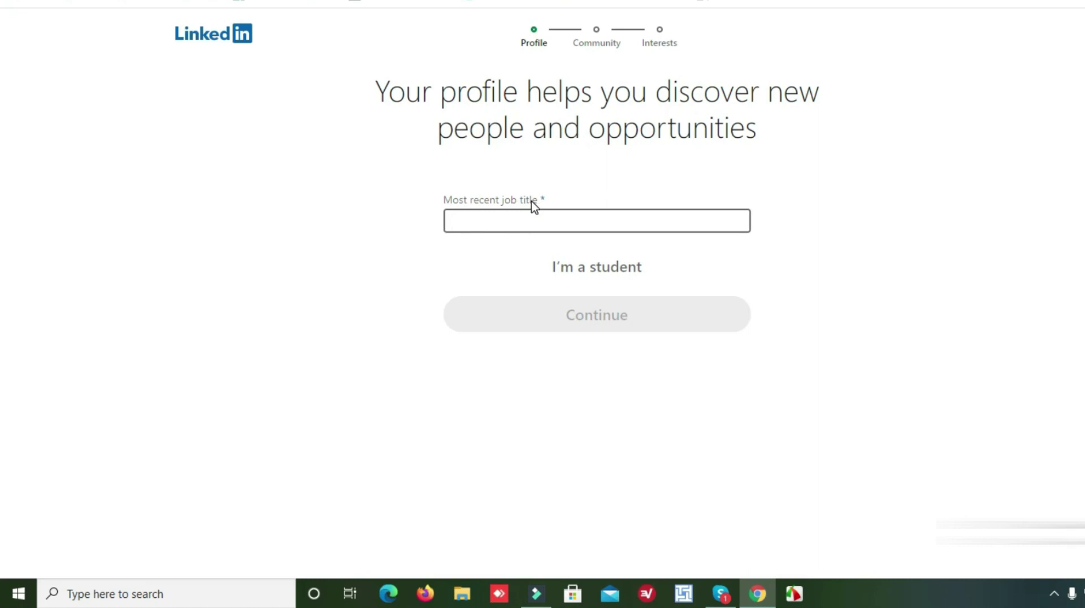
click(587, 276)
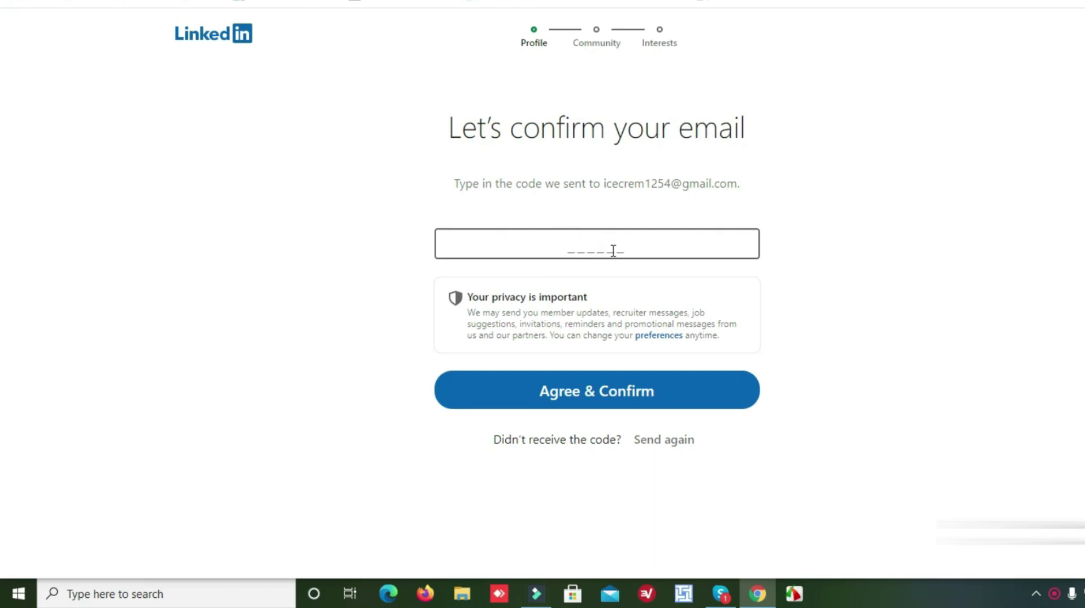
Copy the confirmation code from LinkedIn's Gmail email into LinkedIn's code box
key(ctrl+Tab)
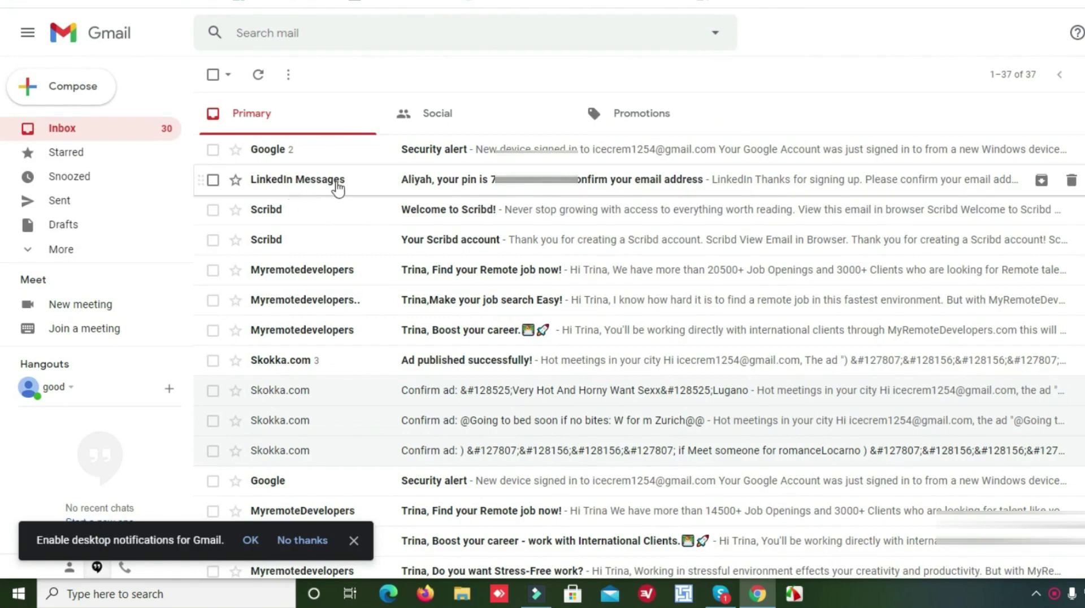
click(511, 179)
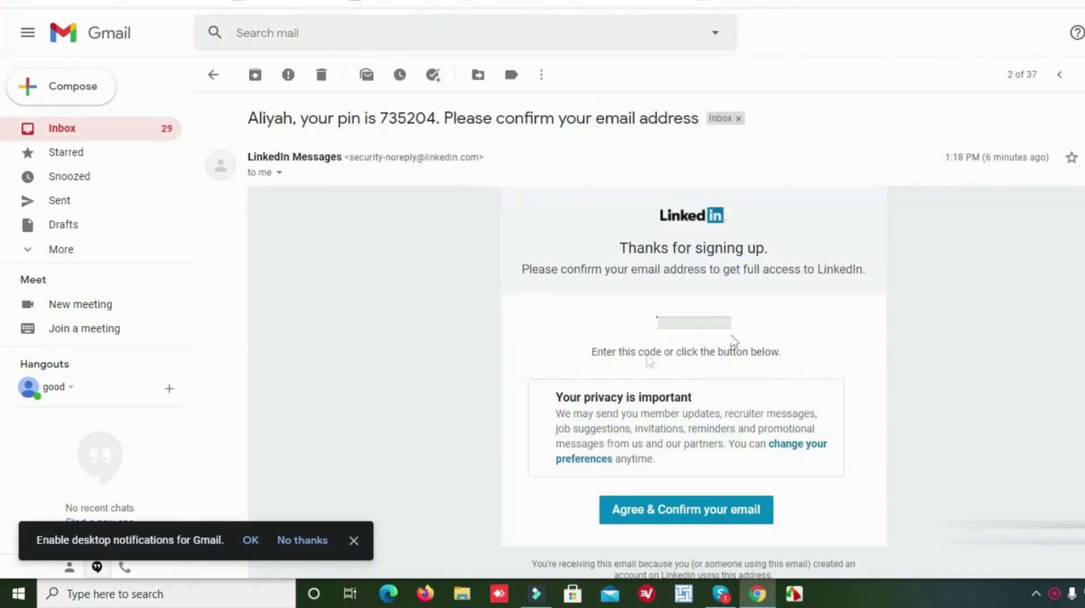
drag(735, 323, 651, 331)
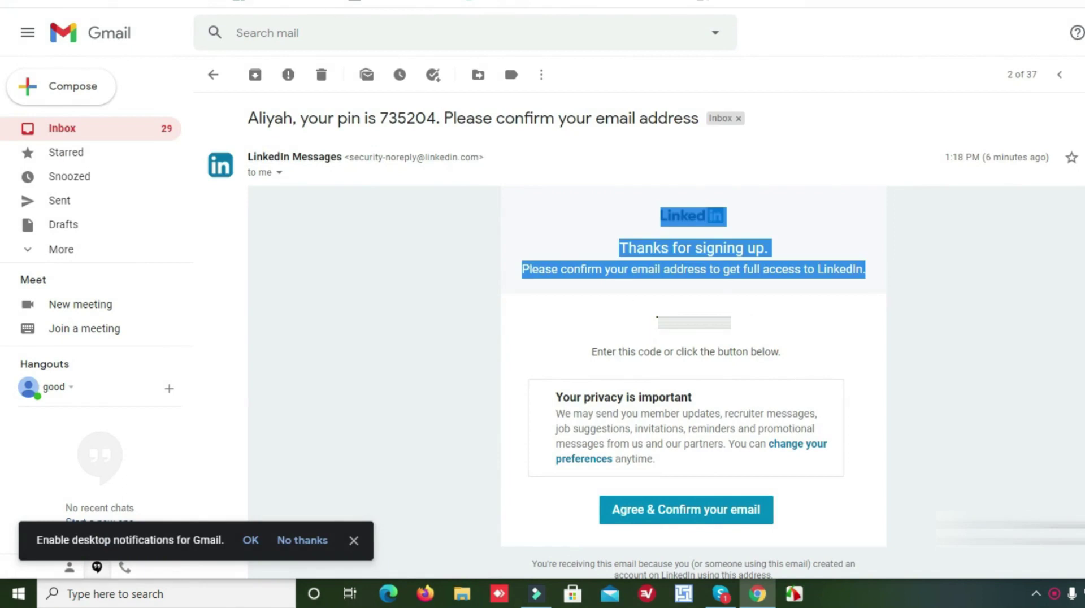
key(ctrl+Tab)
click(627, 254)
text(e)
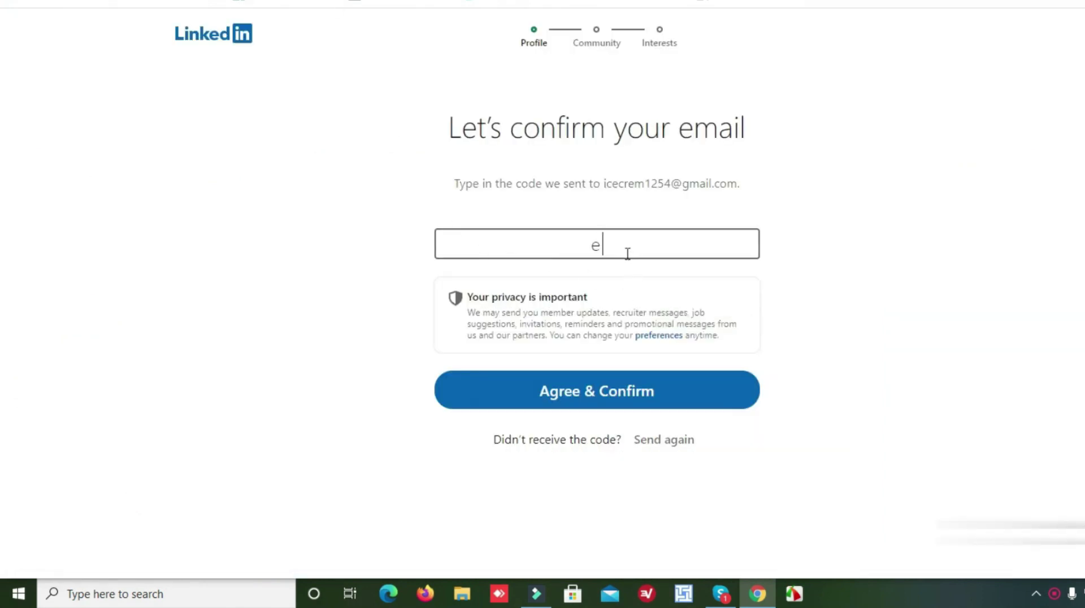
key(BackSpace)
key(ctrl+shift+Tab)
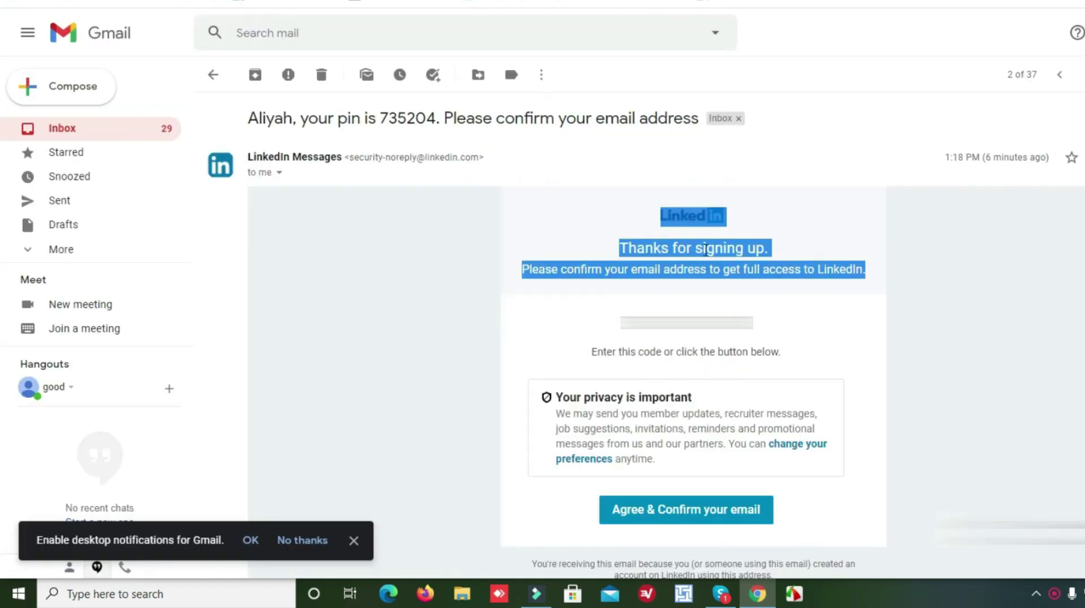
click(704, 249)
double_click(686, 323)
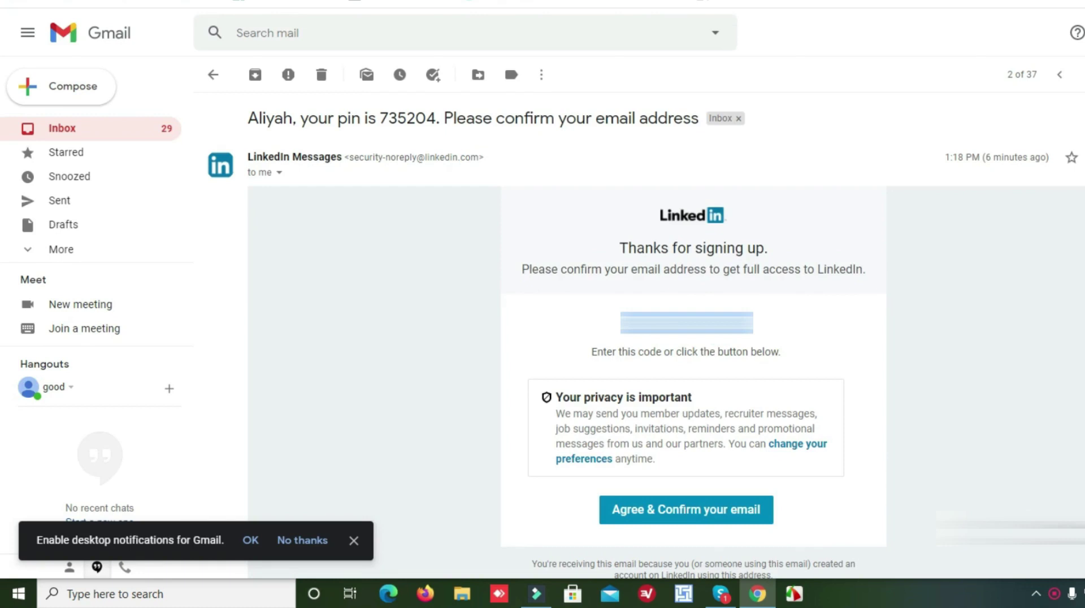
key(ctrl+Tab)
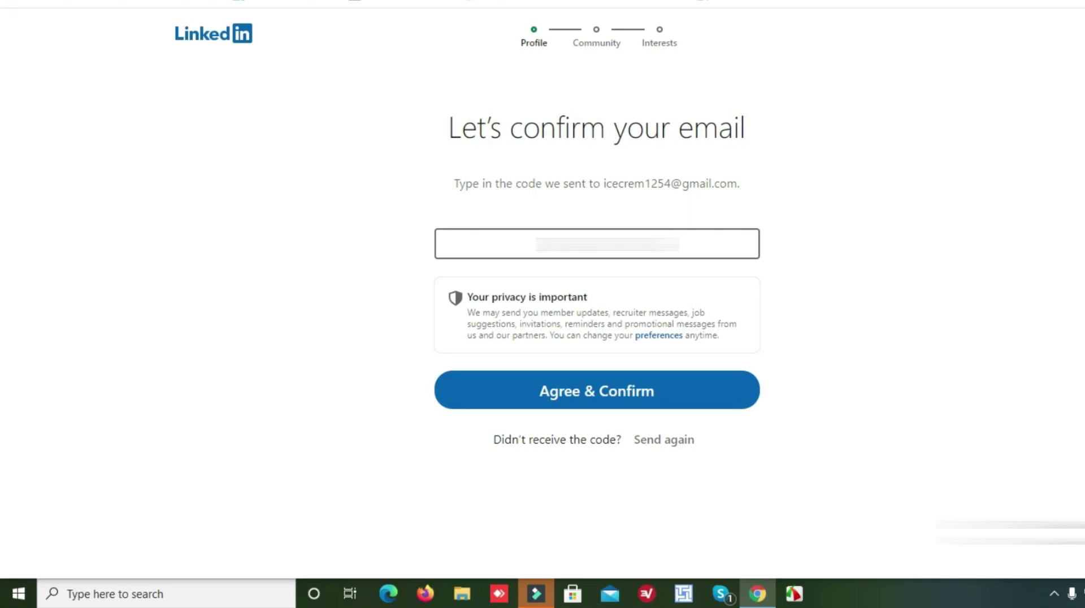
Confirm the email code, skip the contacts import, and finish on the Interests page
click(589, 393)
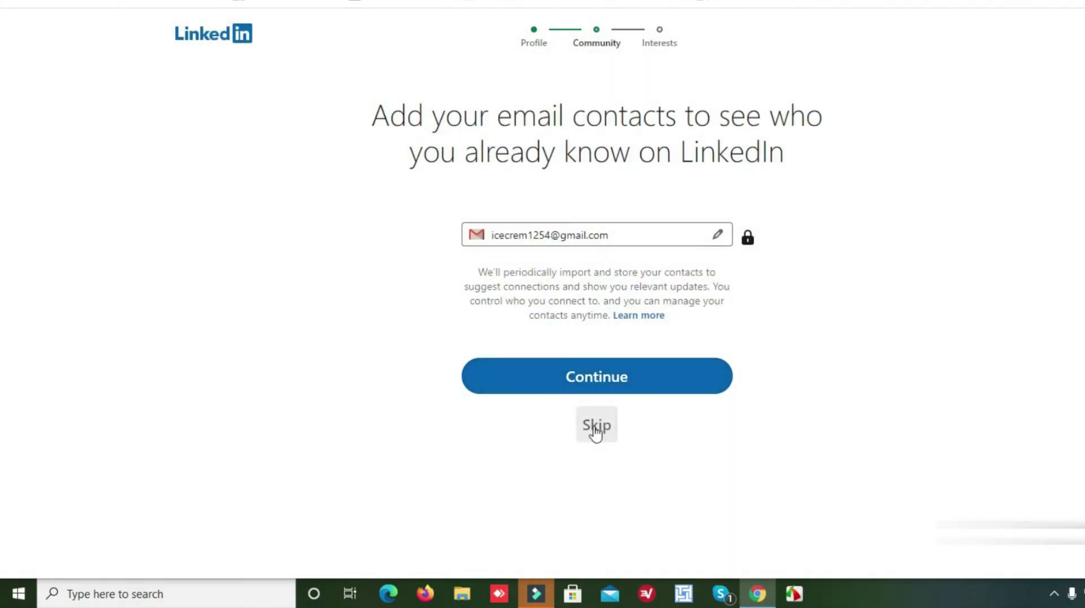
click(597, 433)
click(611, 375)
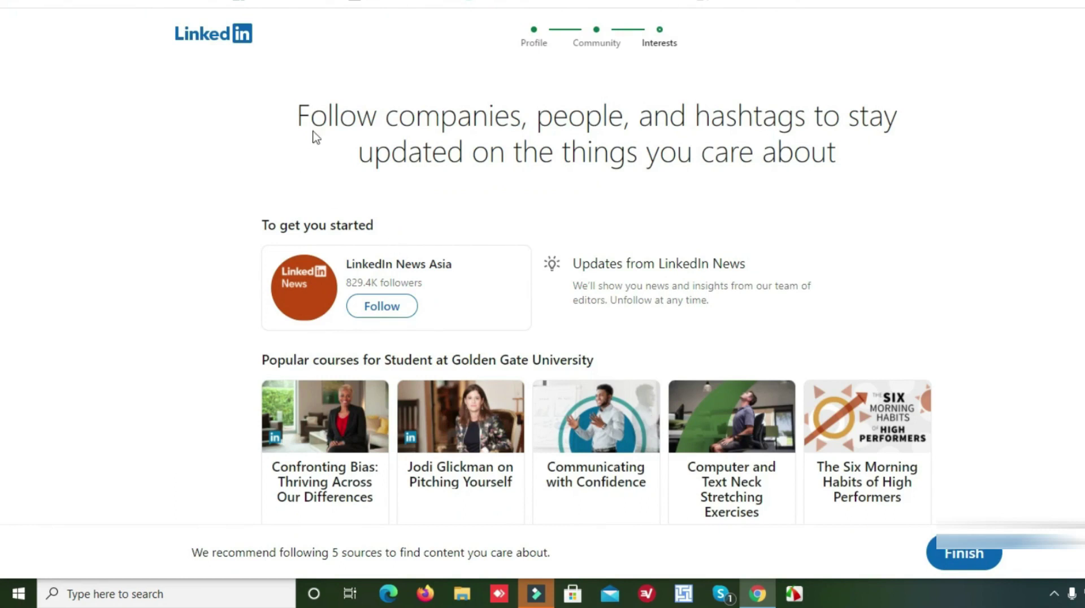
click(961, 552)
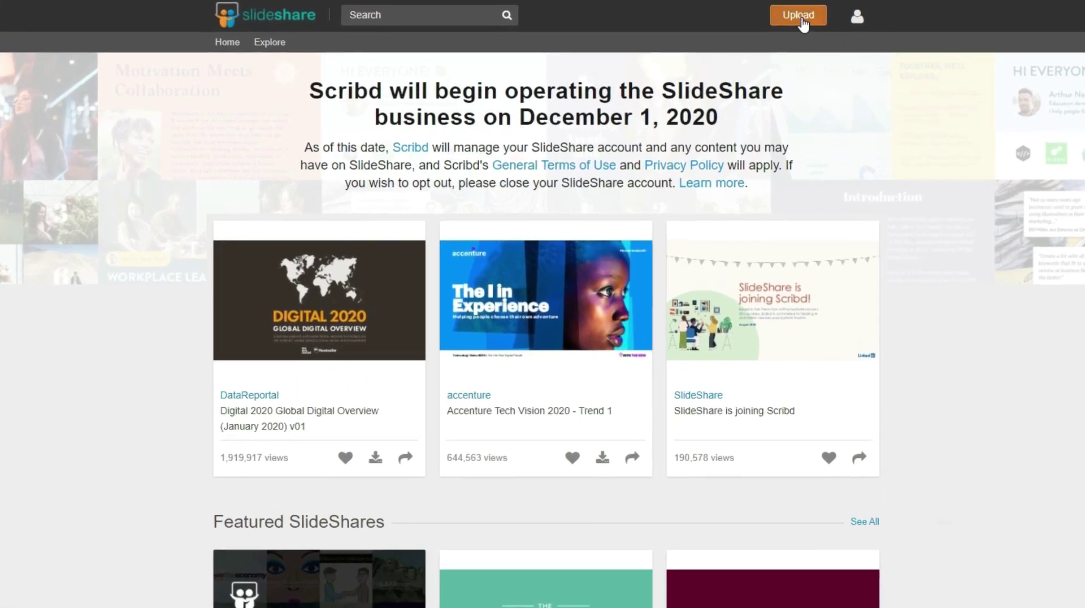
Go to SlideShare's 'Upload a file' page and bring up the file picker
click(822, 16)
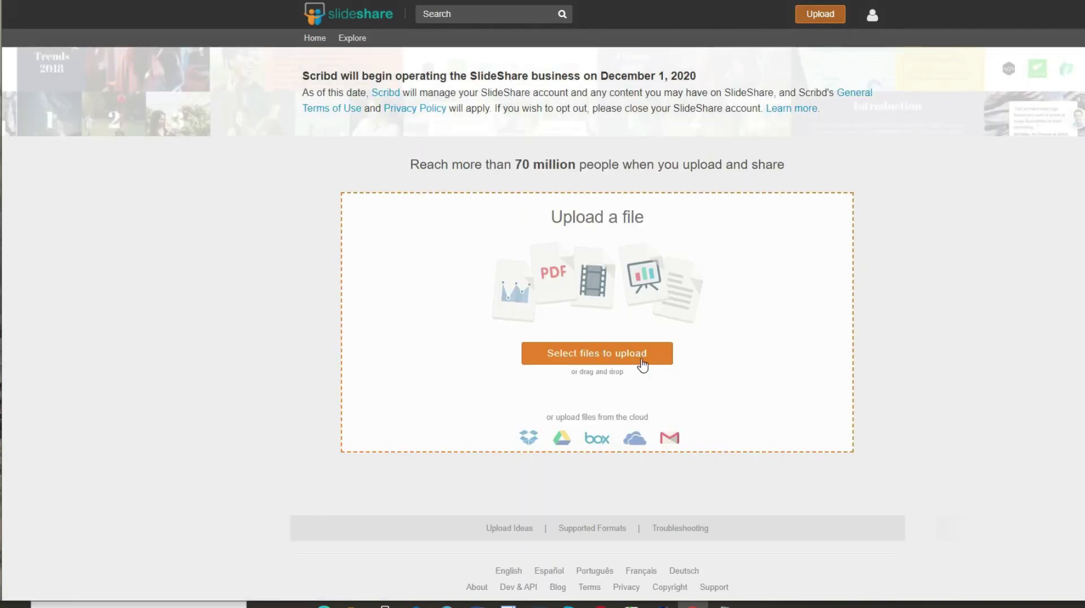
click(623, 356)
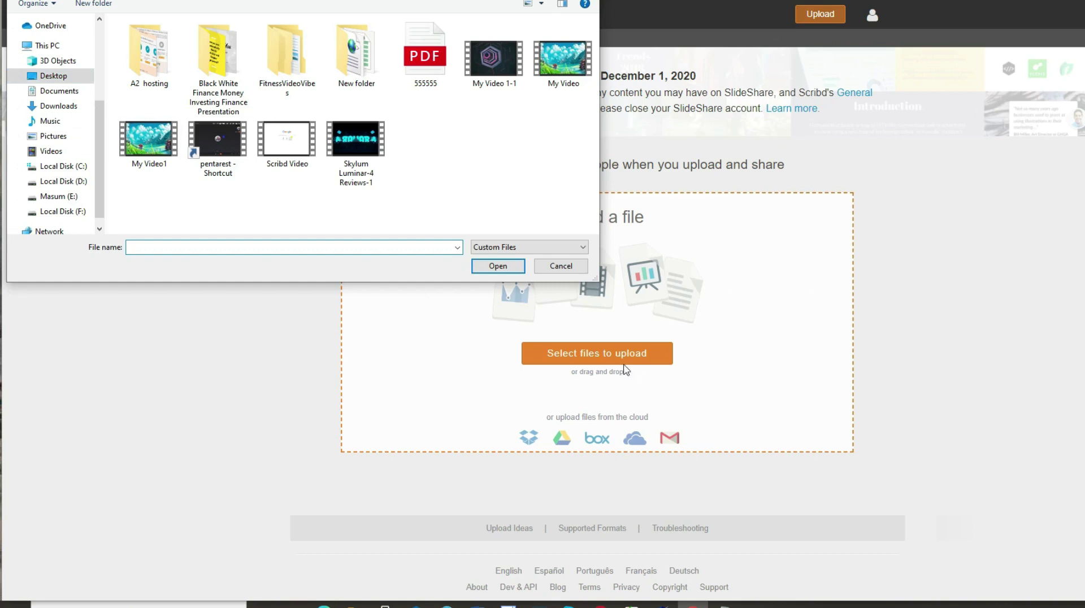
Upload the PDF from the first folder in Documents, 'Leptitoxwithoutexercies blogspot-com-'
click(59, 90)
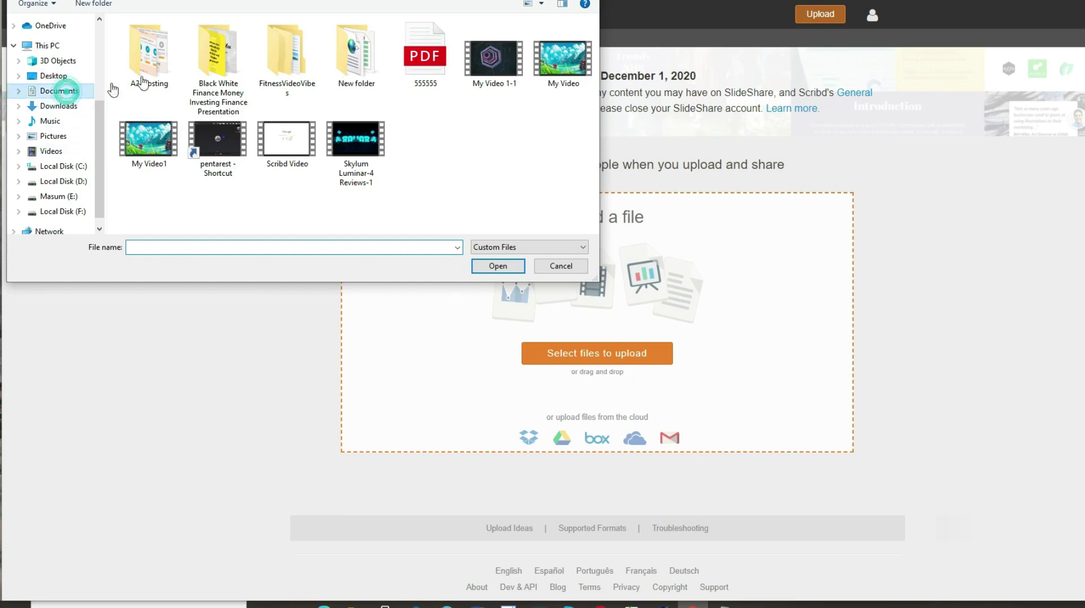
double_click(158, 59)
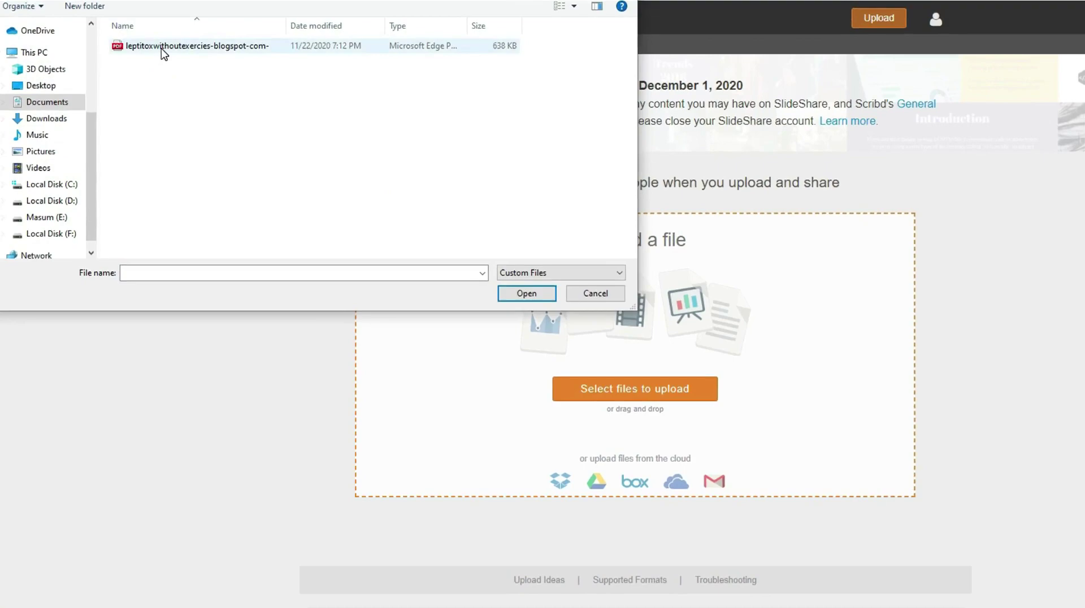
click(167, 43)
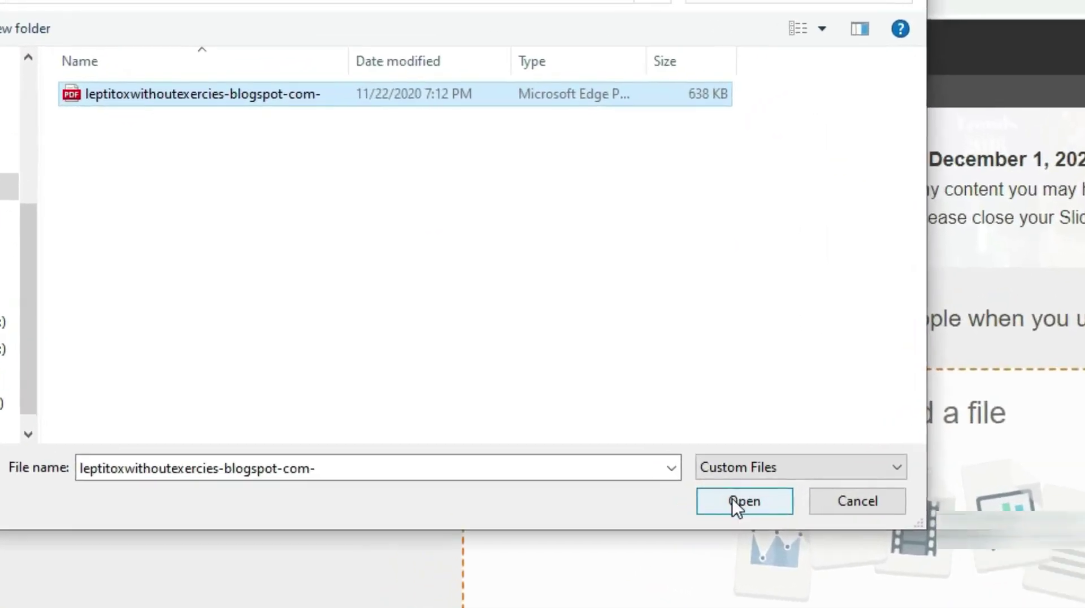
click(733, 500)
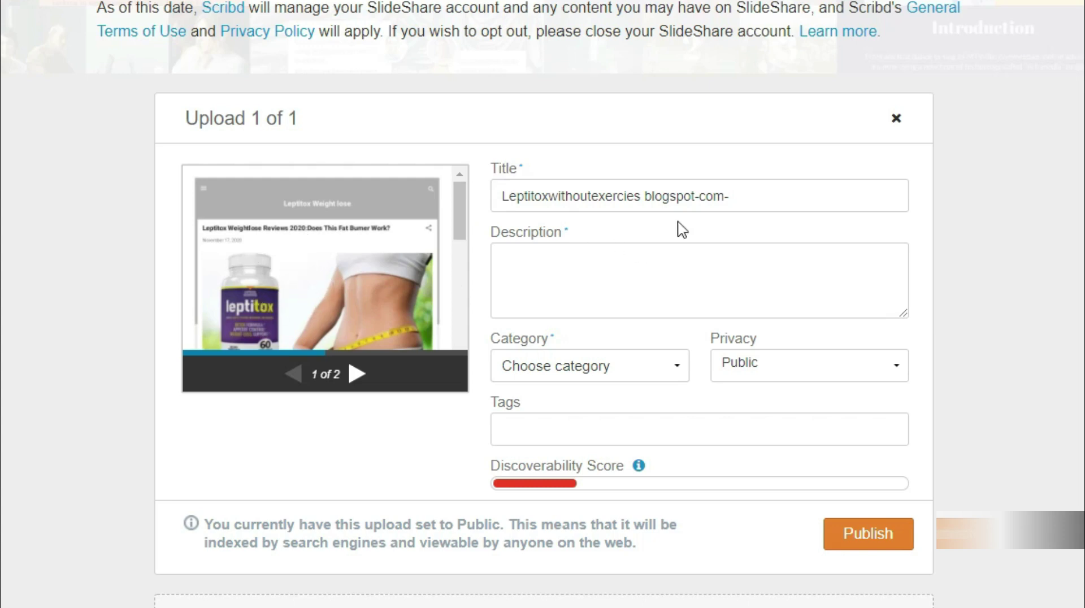
Replace the title with 'Weight lose' and paste the supplement-warning description
drag(737, 196, 451, 226)
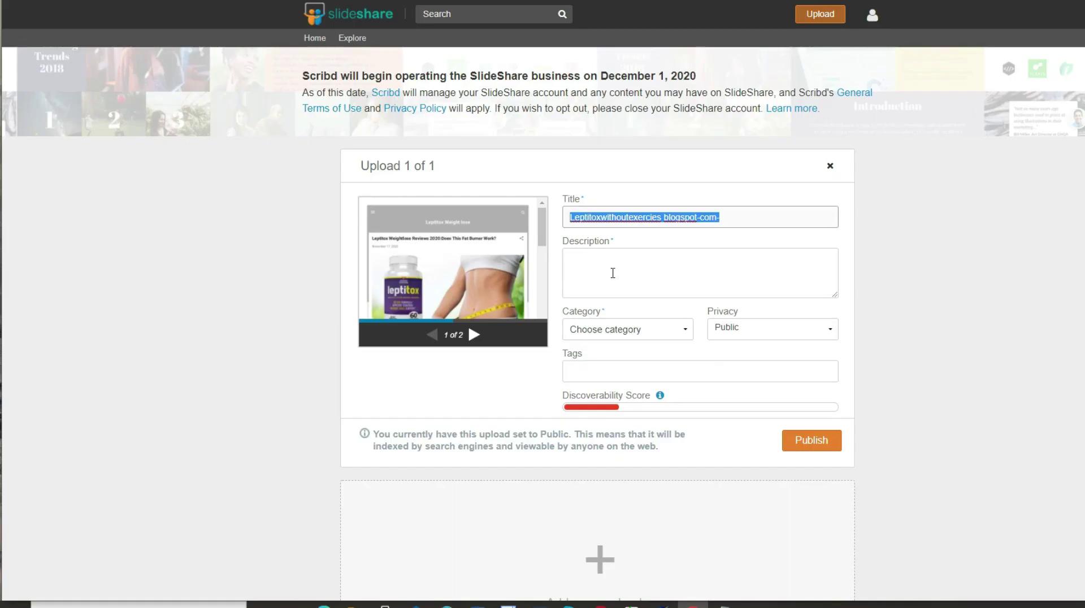
text(Weight)
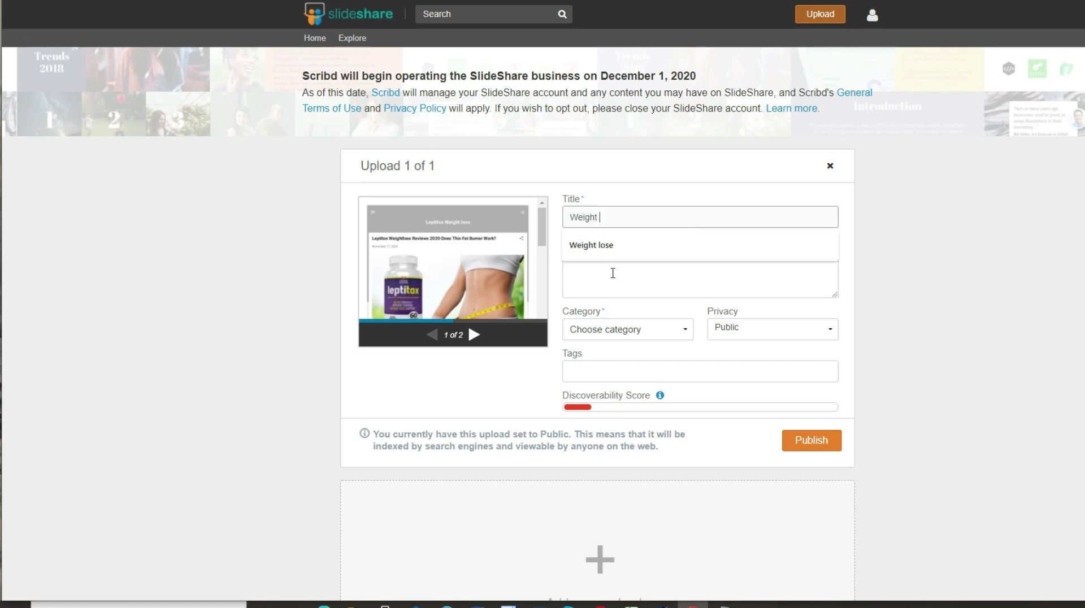
text( lose)
click(612, 272)
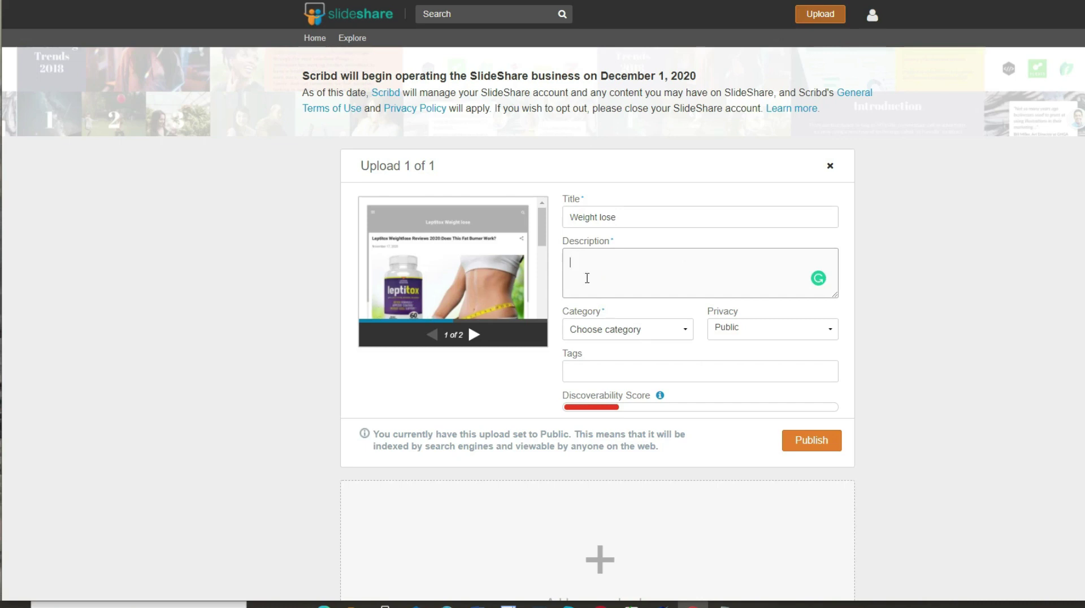
key(ctrl+v)
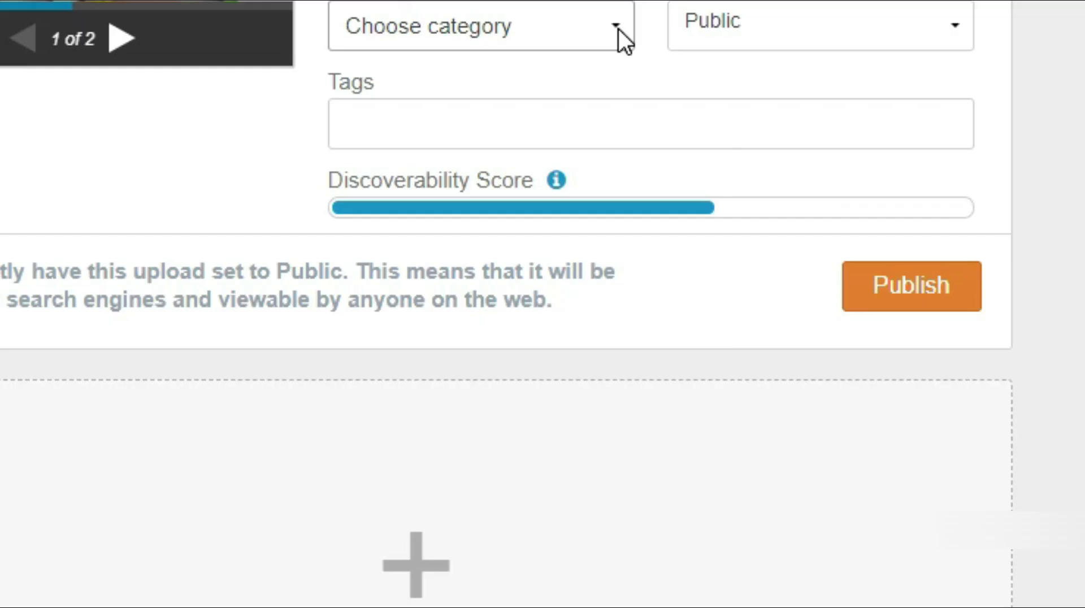
Set the upload's category to Health & Medicine
click(687, 330)
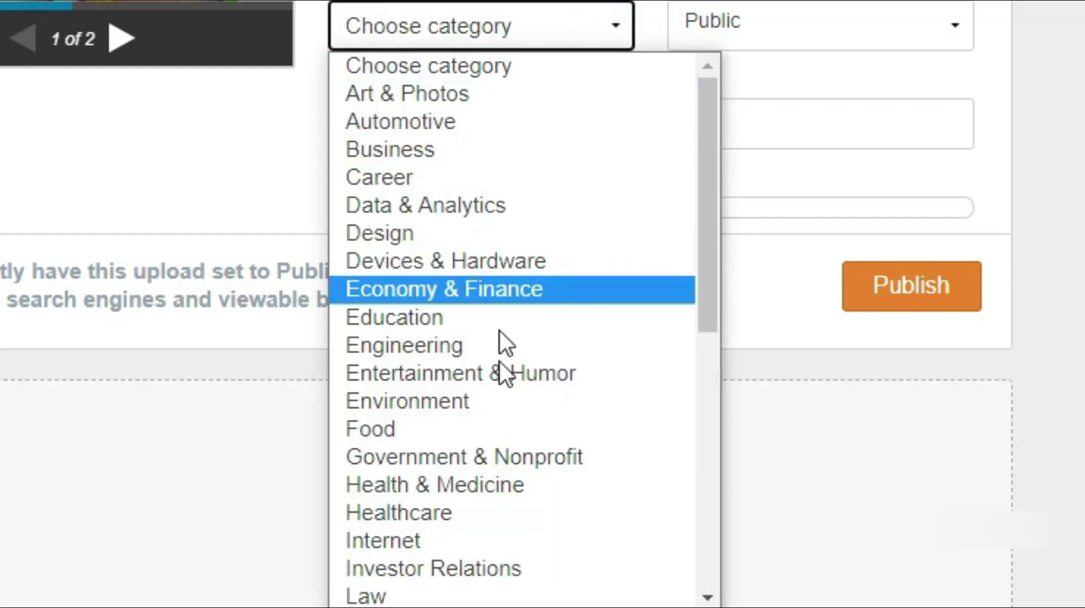
scroll(500, 377, down, 4)
click(484, 189)
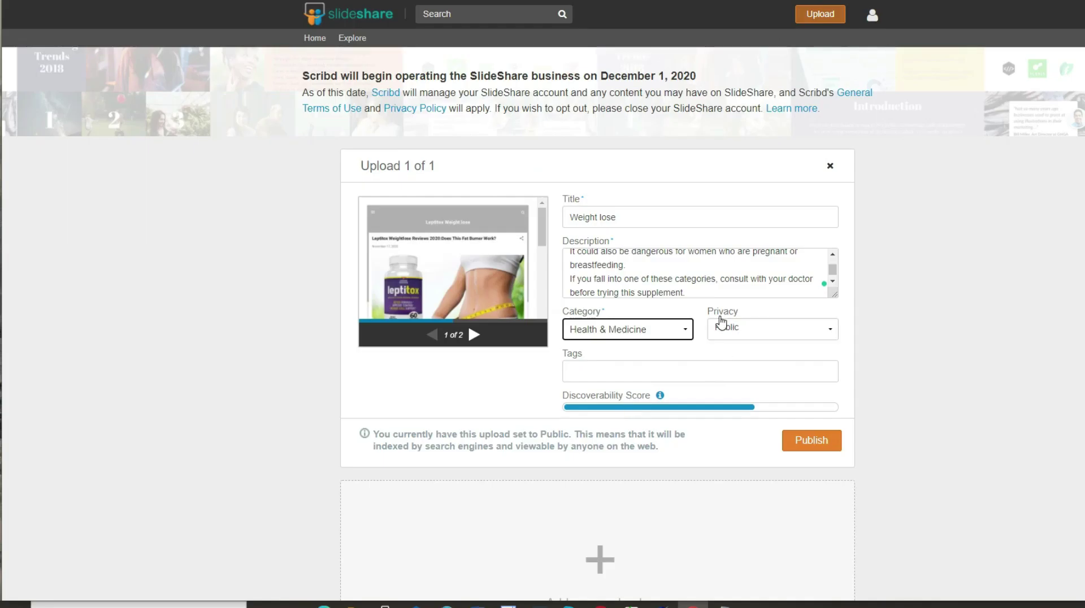
Add the 'weight loss' tag and publish the presentation
click(681, 370)
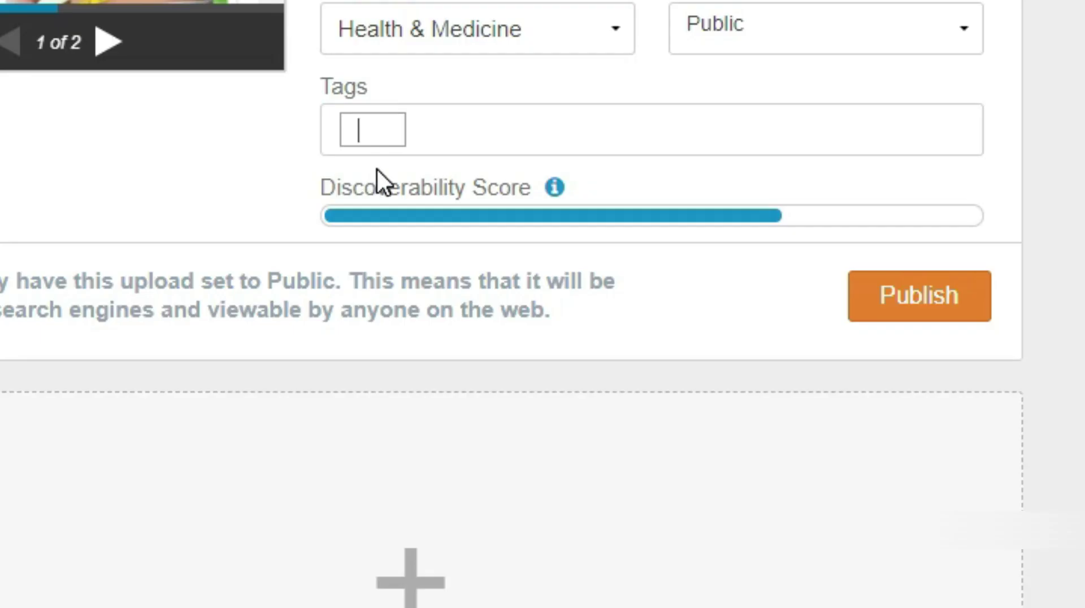
text(weight)
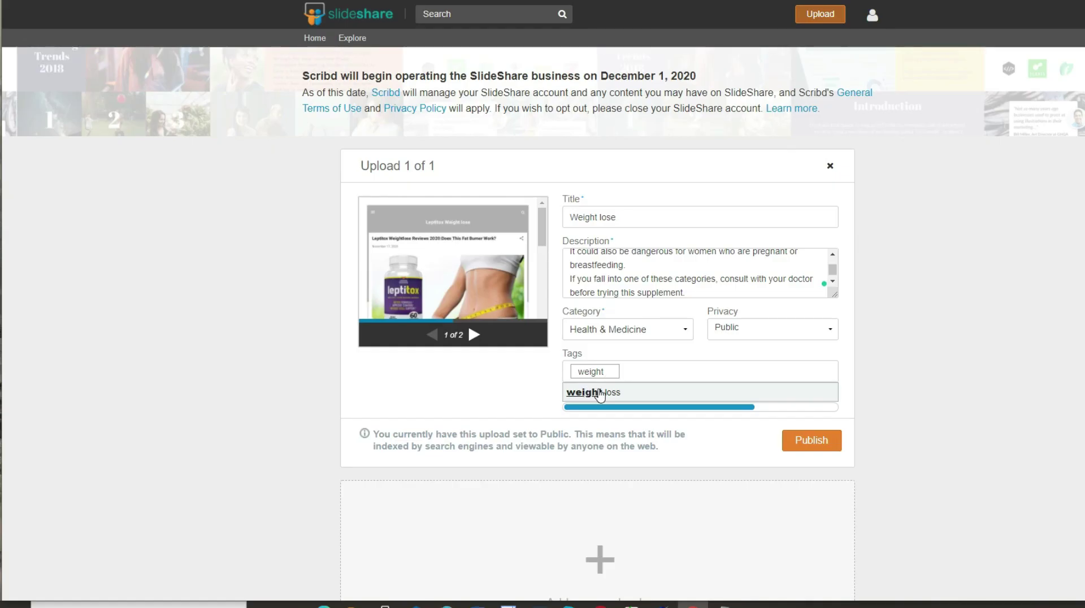
click(382, 181)
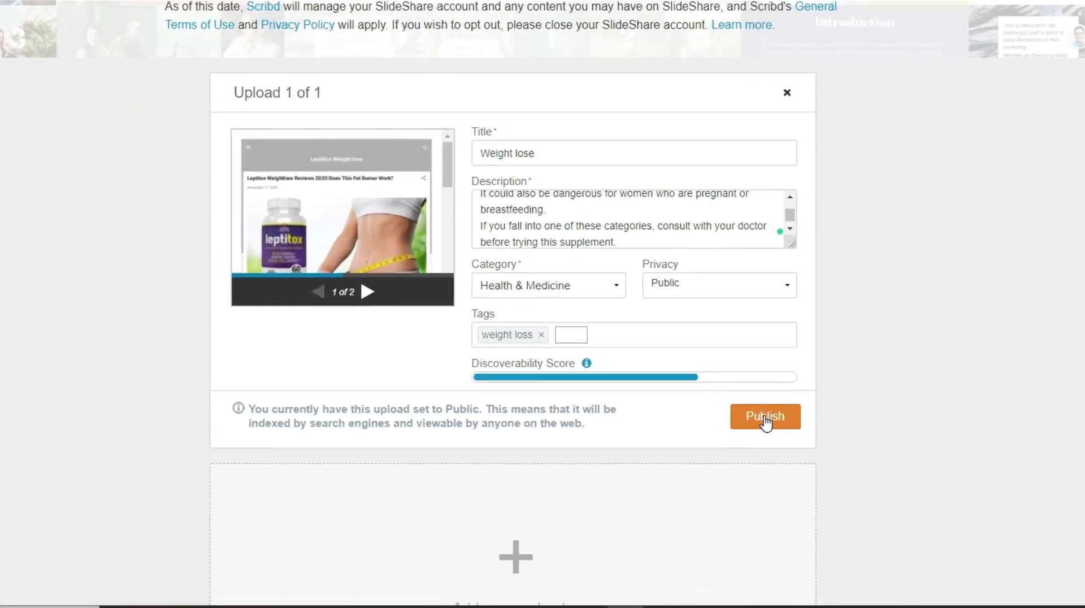
click(821, 449)
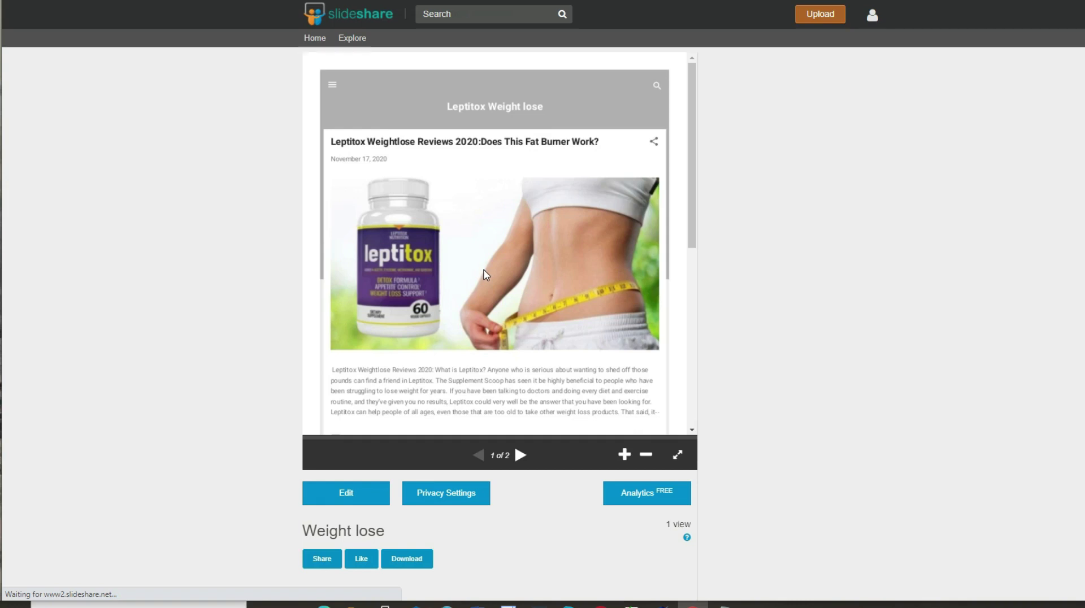
Scroll the published 'Weight lose' page to review its two slides and description
scroll(484, 274, down, 8)
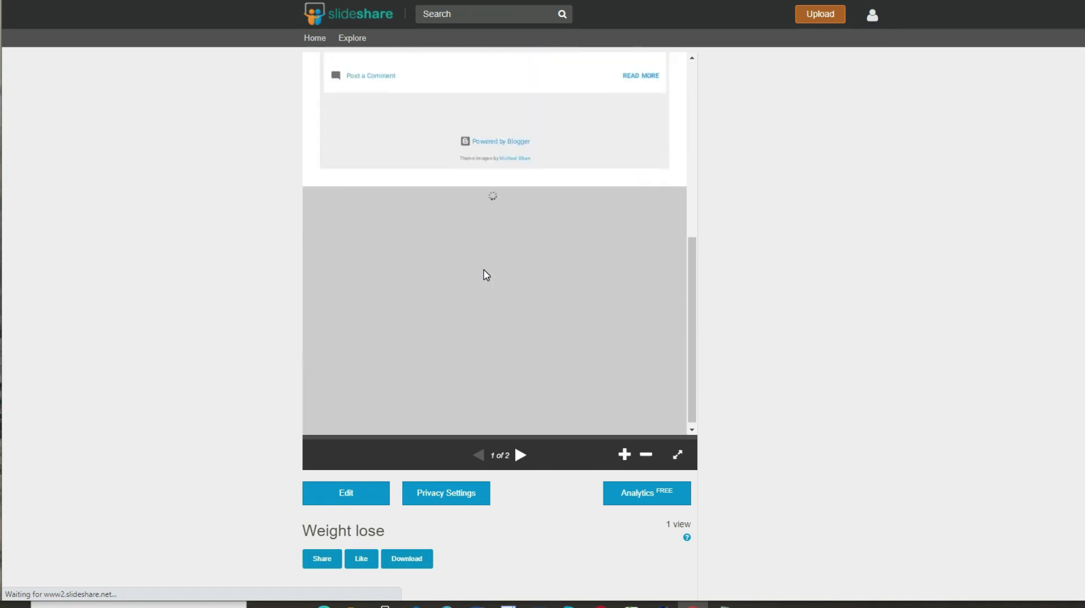
scroll(513, 328, up, 6)
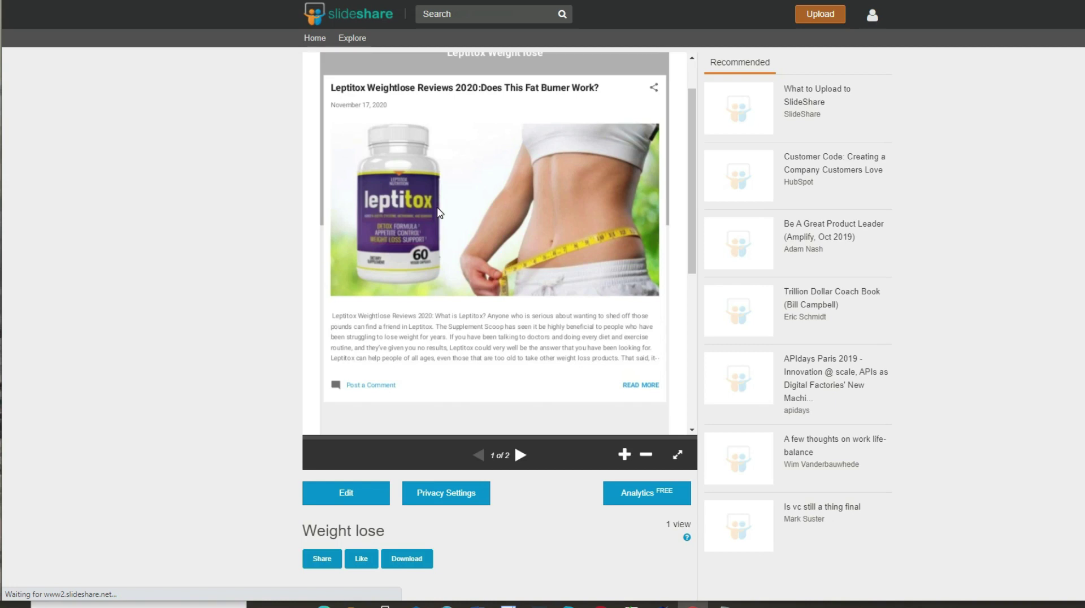
scroll(248, 282, down, 3)
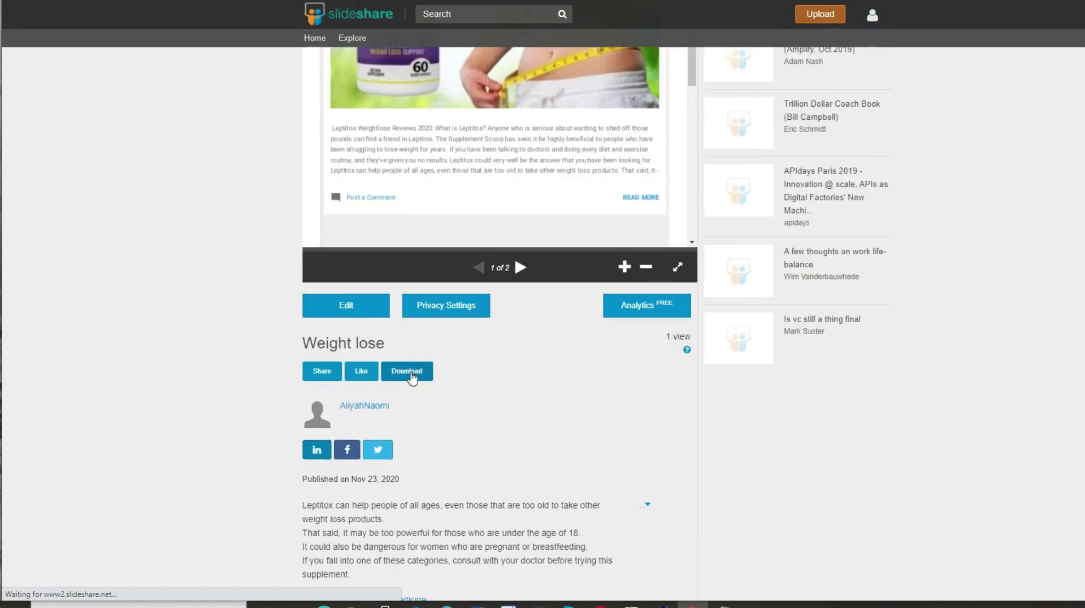
scroll(412, 378, up, 3)
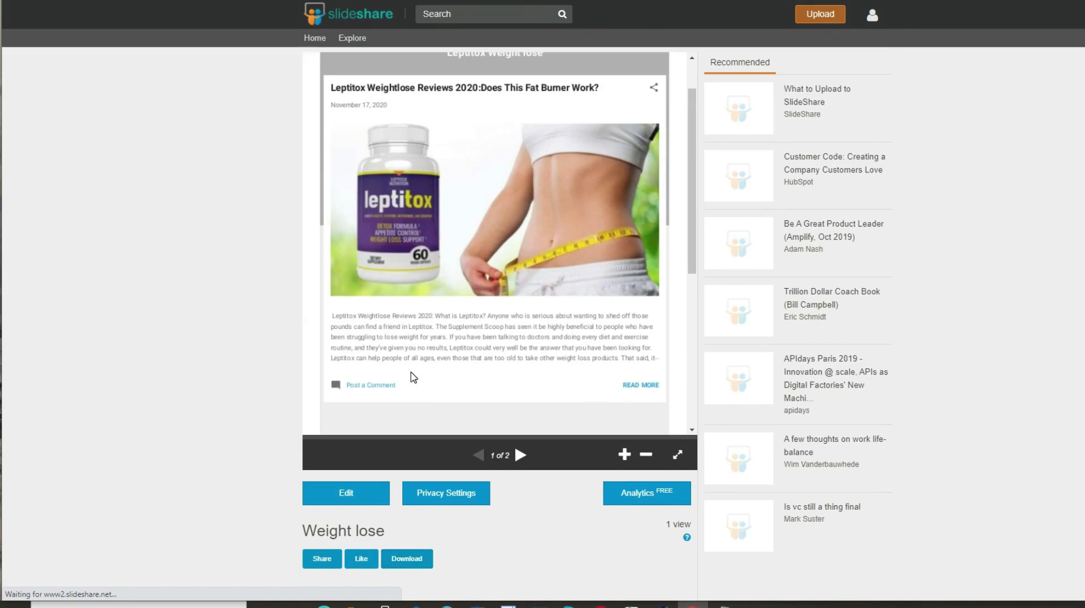
scroll(412, 378, up, 1)
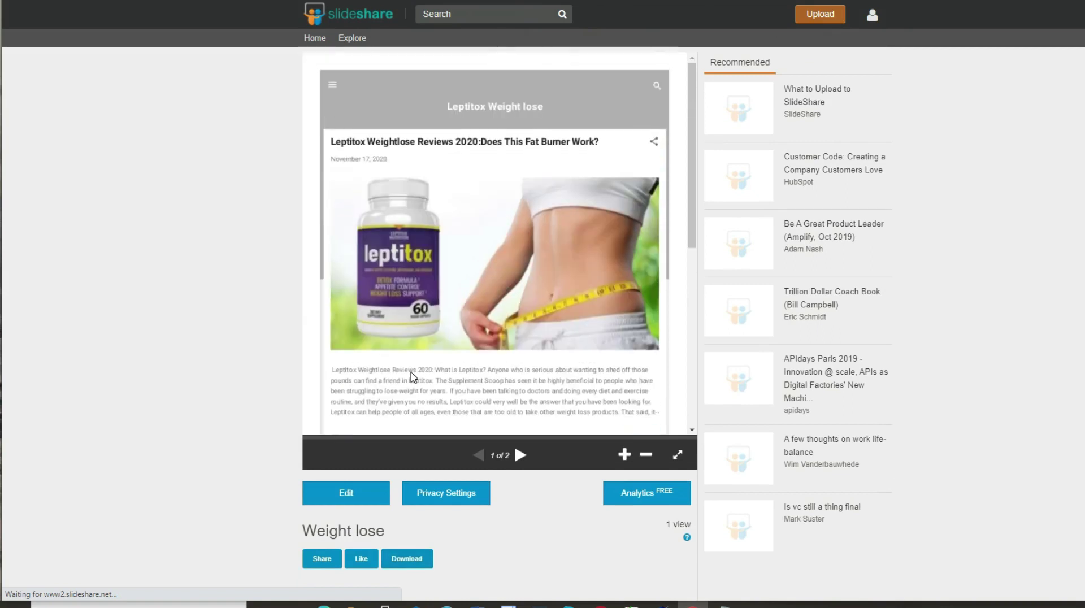